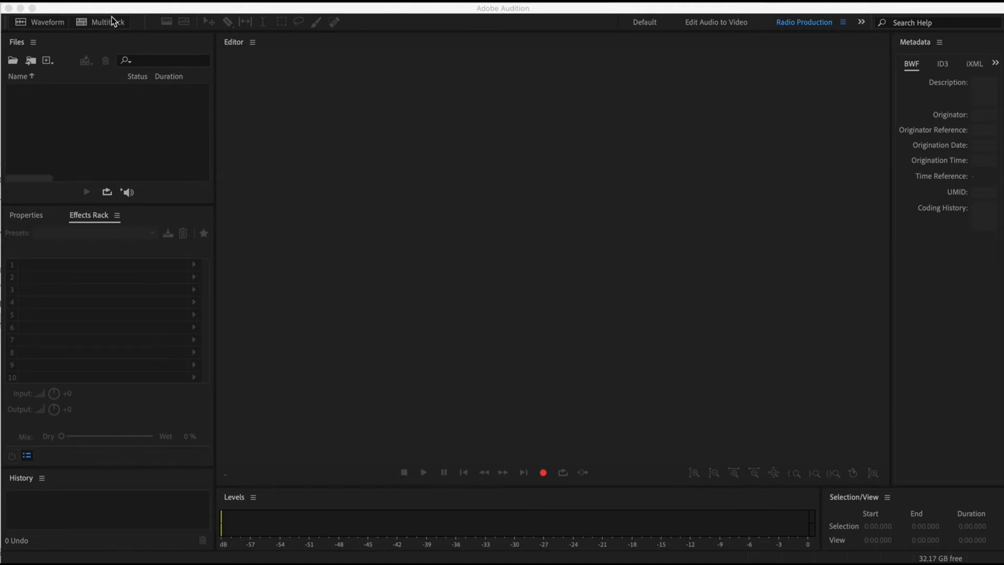
- Start a new multitrack session and name it "Podcast Assignment Demo 8420"
left_click(102, 25)
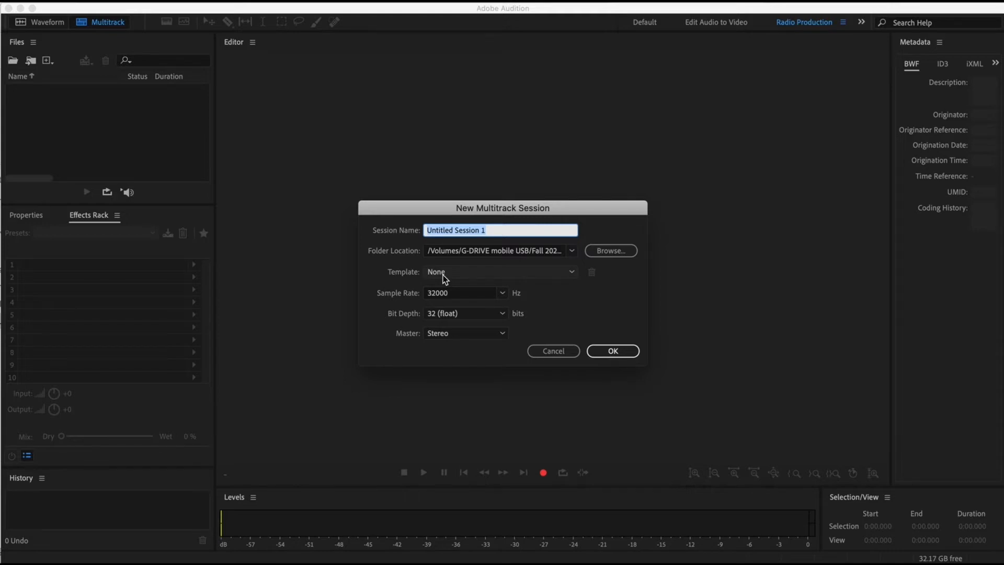
type("Pod")
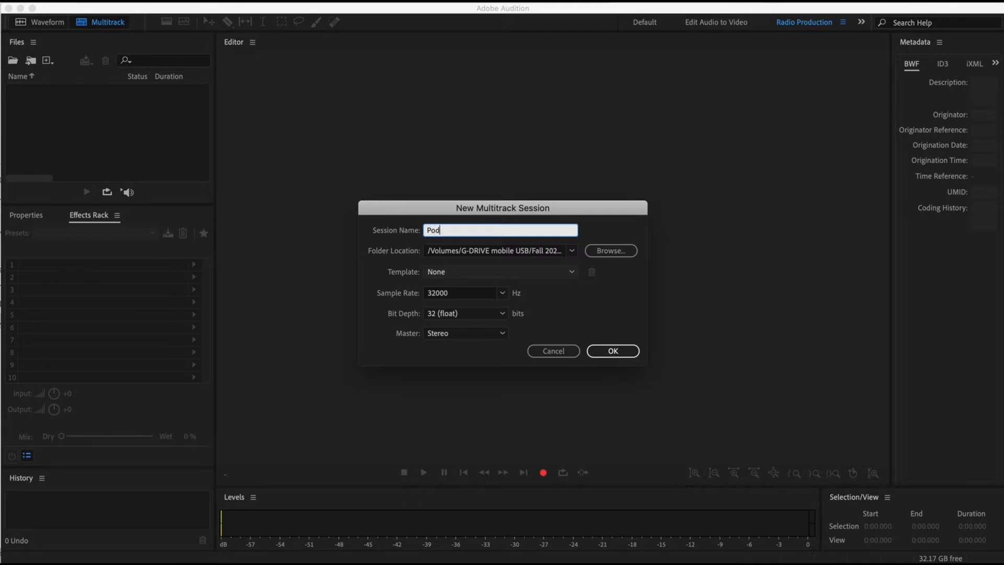
type("cast Assignment Demo 8420")
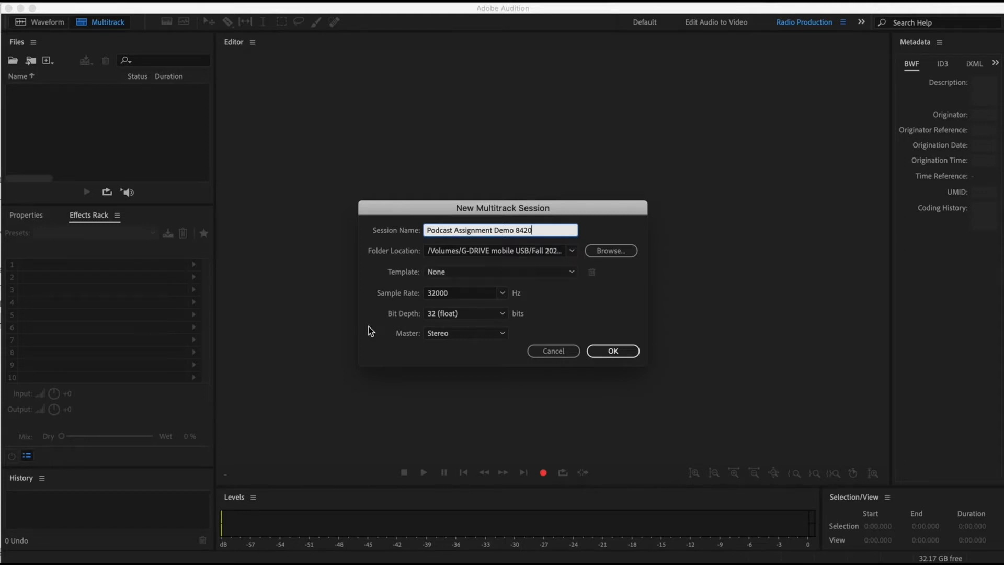
- Set the session's folder location to the Podcast Assignment folder inside Digital Storytelling on the G-DRIVE USB drive
left_click(613, 250)
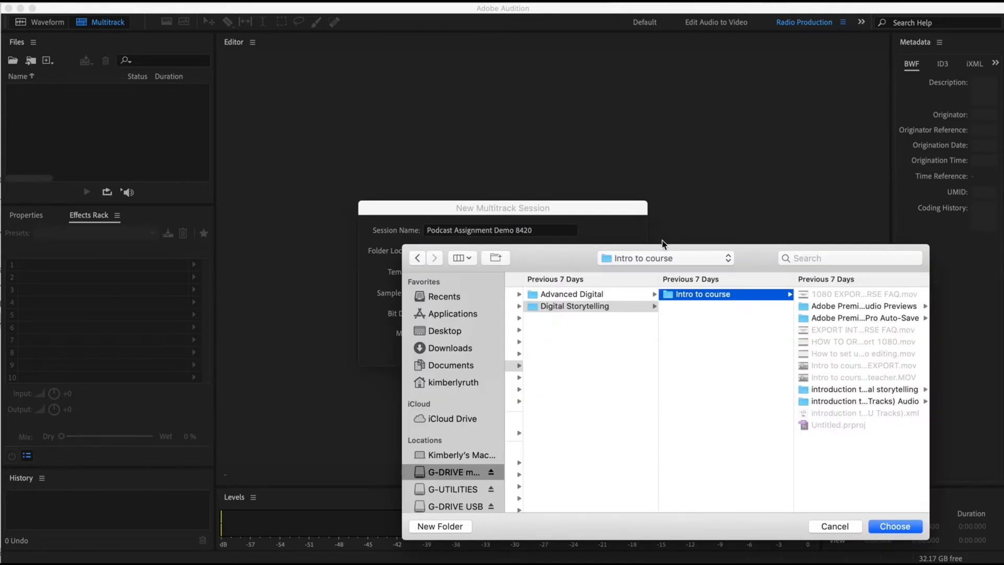
left_click(459, 505)
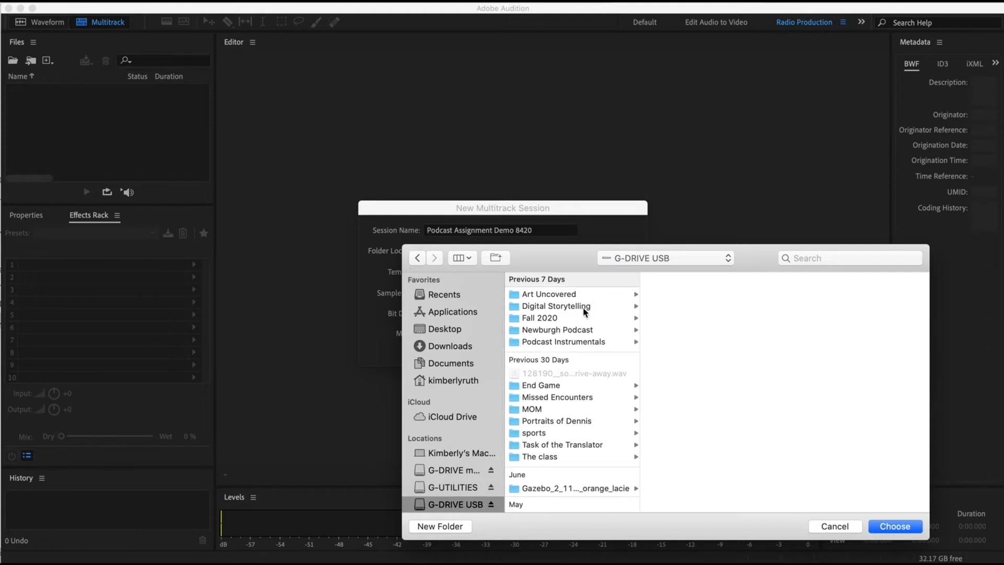
left_click(569, 307)
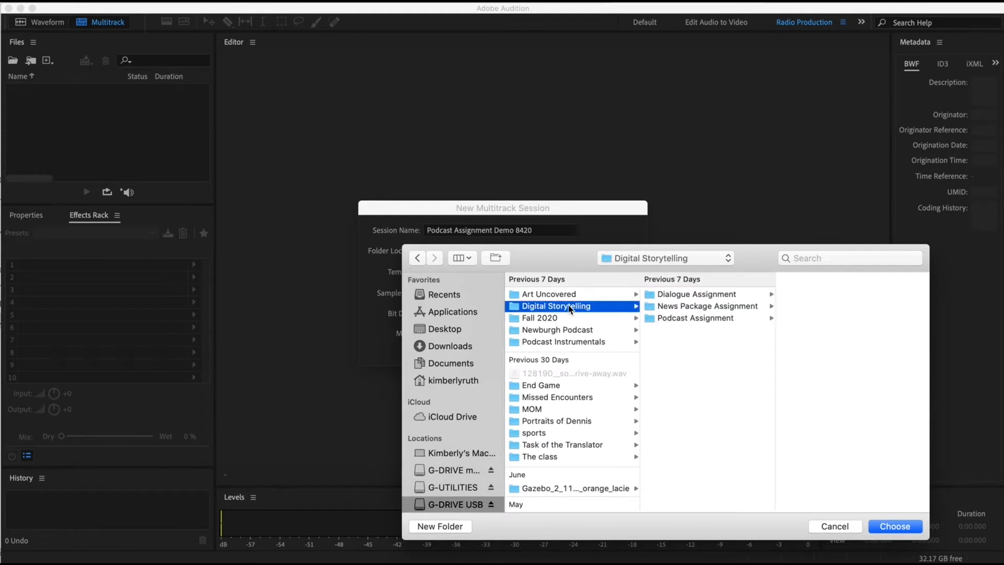
left_click(718, 319)
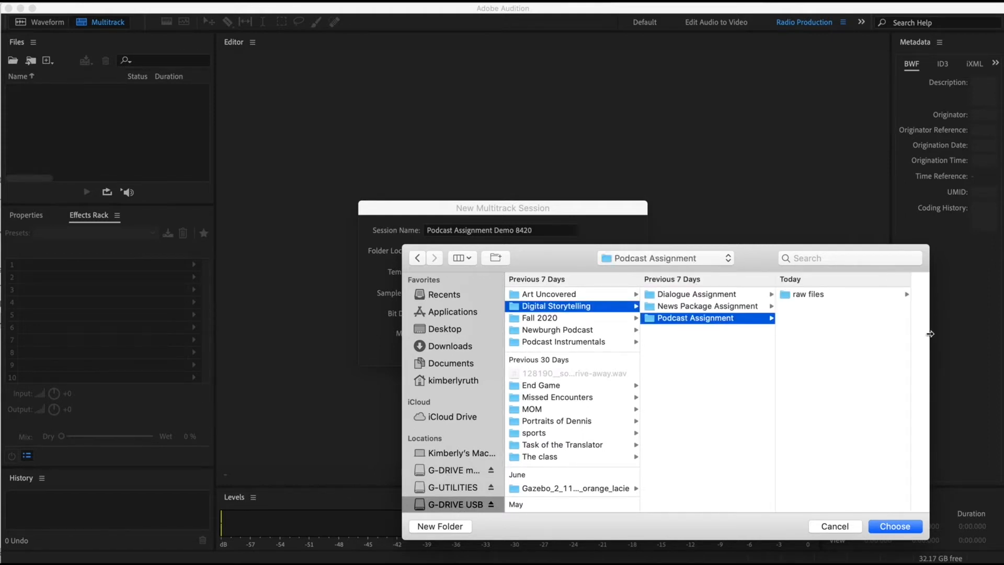
left_click(897, 526)
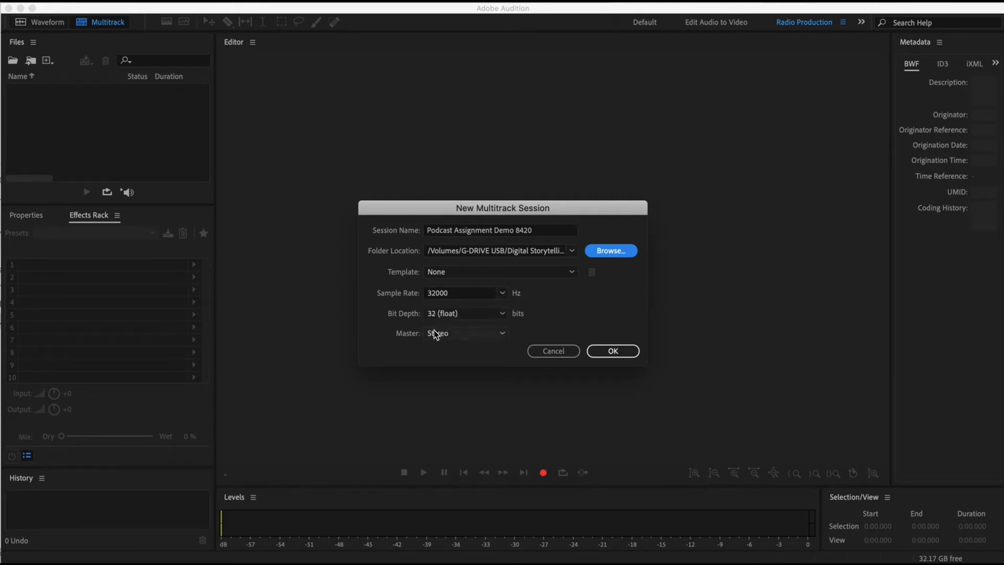
- Set the new session's master to Mono and create the session
left_click(503, 293)
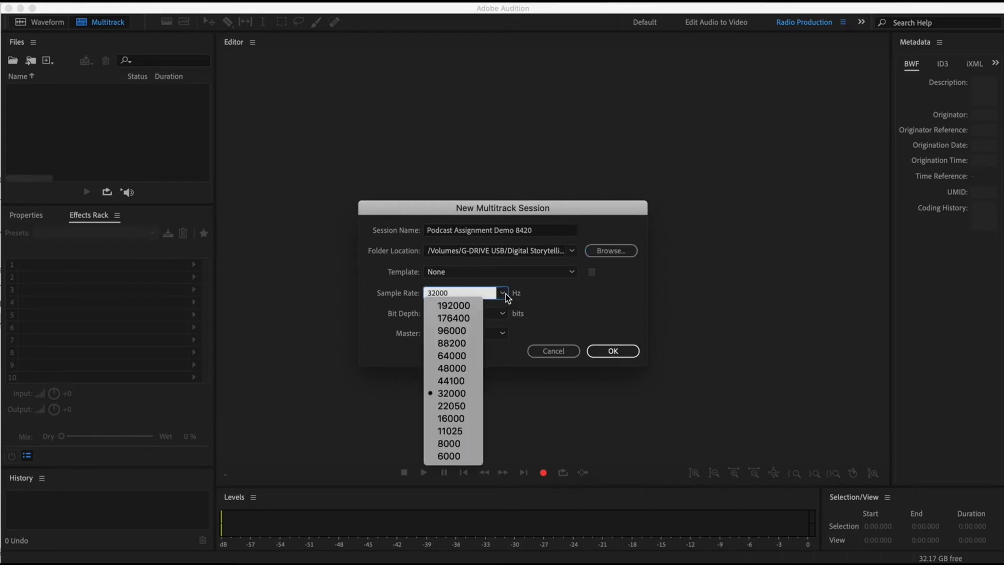
left_click(575, 308)
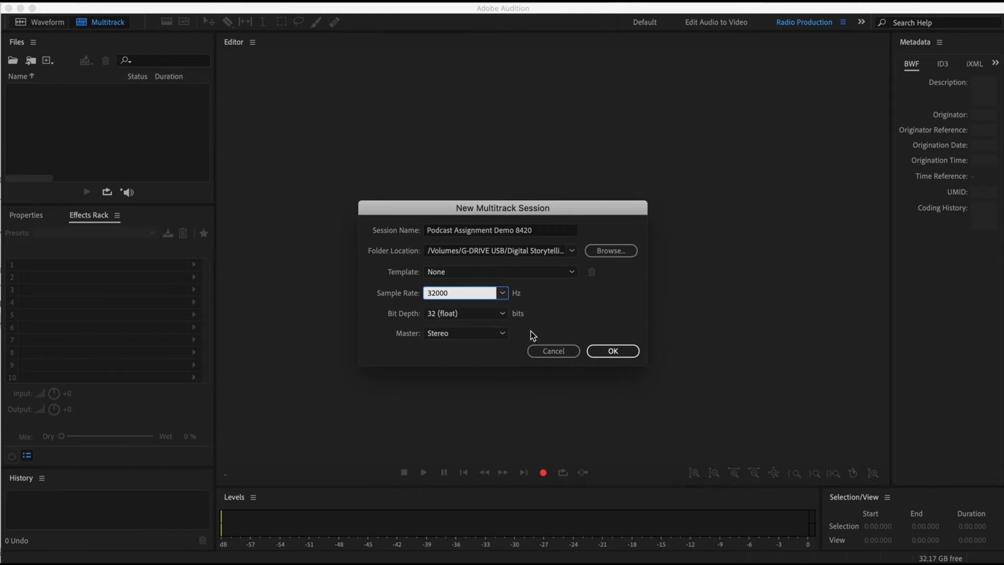
left_click(453, 334)
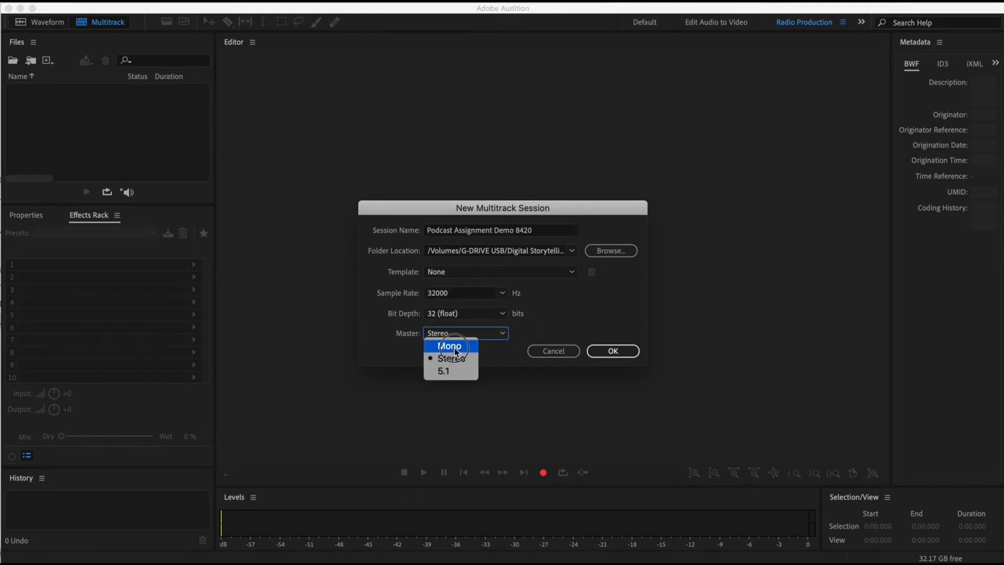
left_click(451, 346)
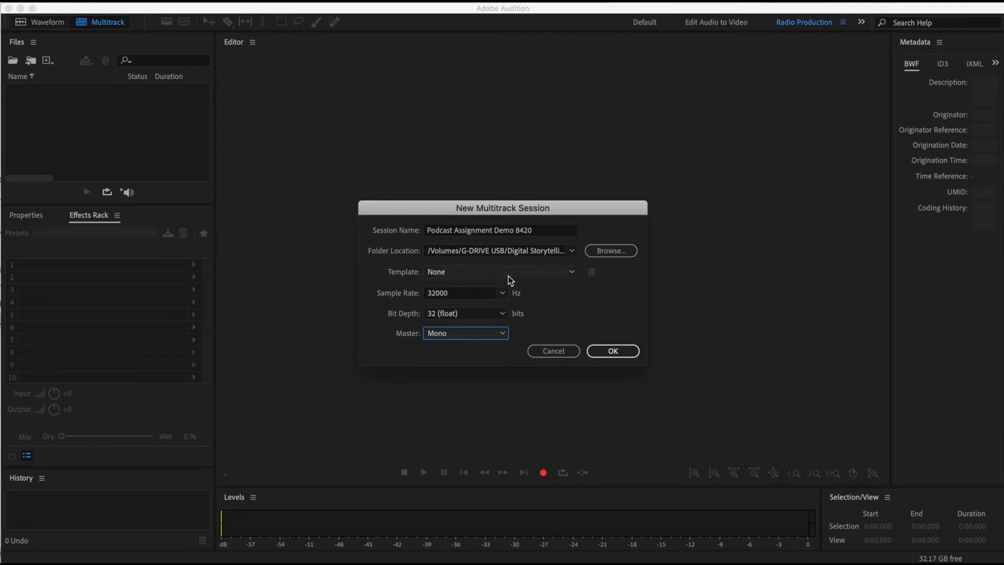
left_click(452, 333)
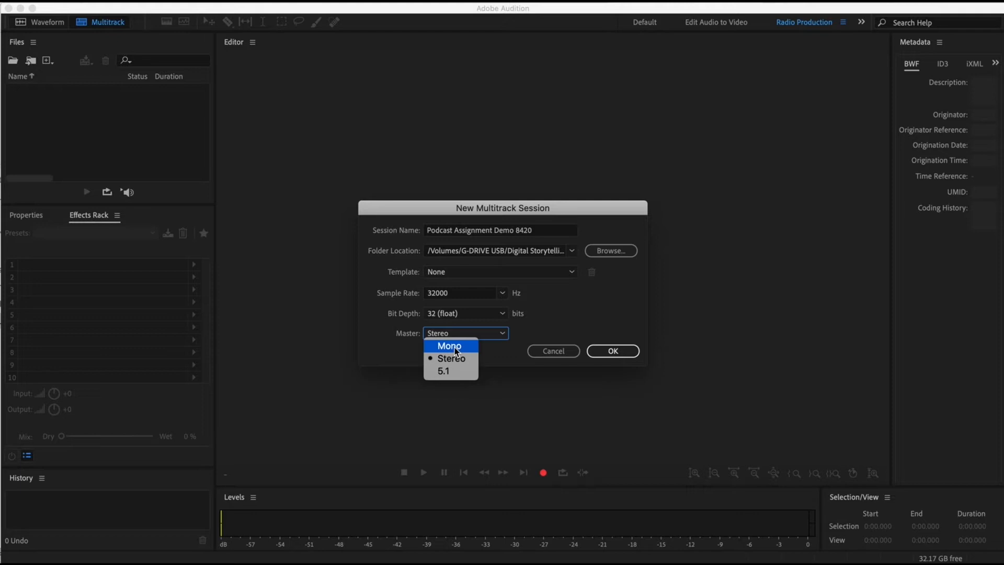
left_click(454, 347)
left_click(611, 349)
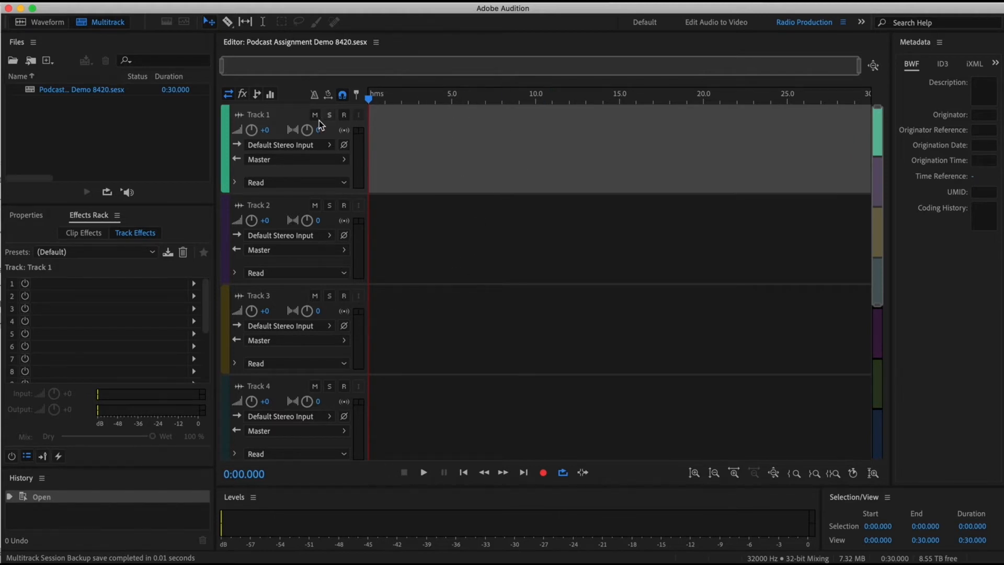
- Select Tracks 2, 3 and 4 in turn and toggle Track 1's mute on and off
left_click(298, 207)
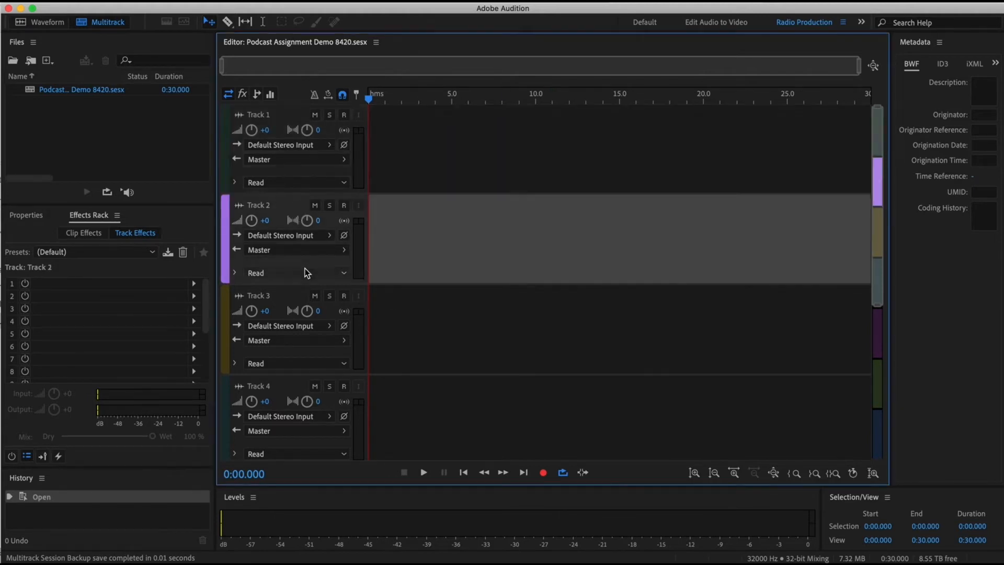
left_click(297, 293)
left_click(285, 386)
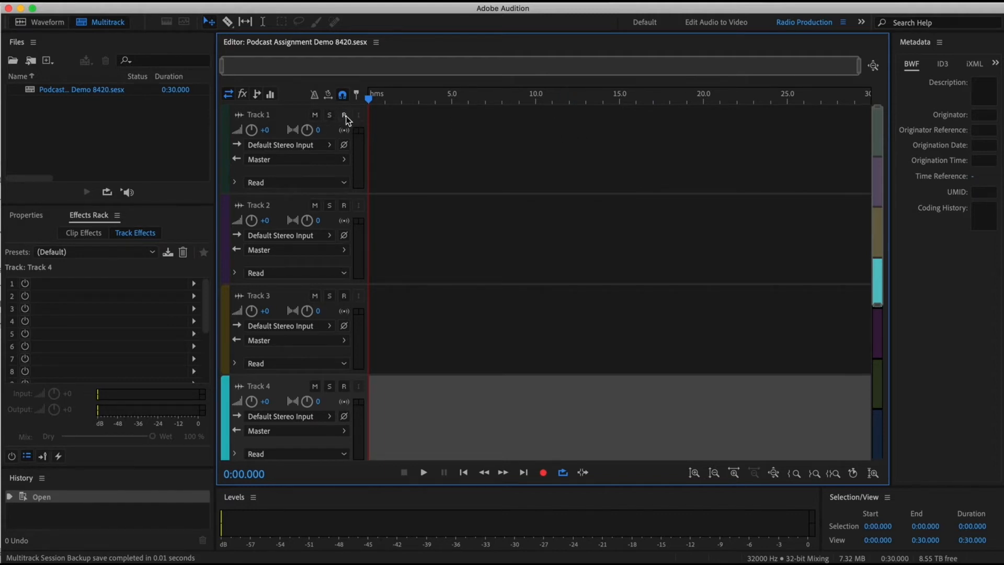
left_click(314, 115)
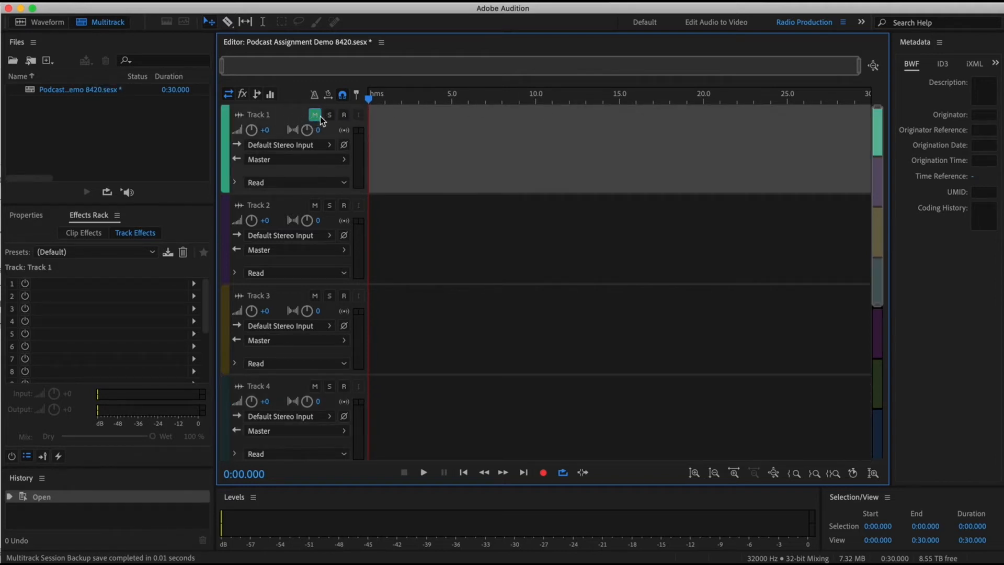
left_click(315, 116)
- Arm Track 1 for recording and record a test clip about 6 seconds long from the session start
left_click(343, 116)
left_click(328, 116)
left_click(543, 474)
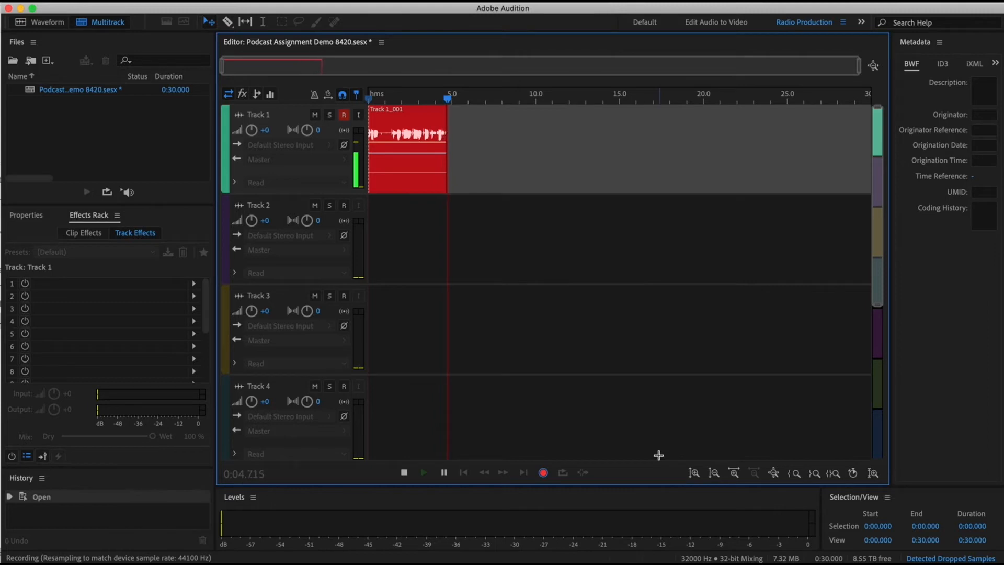
left_click(543, 473)
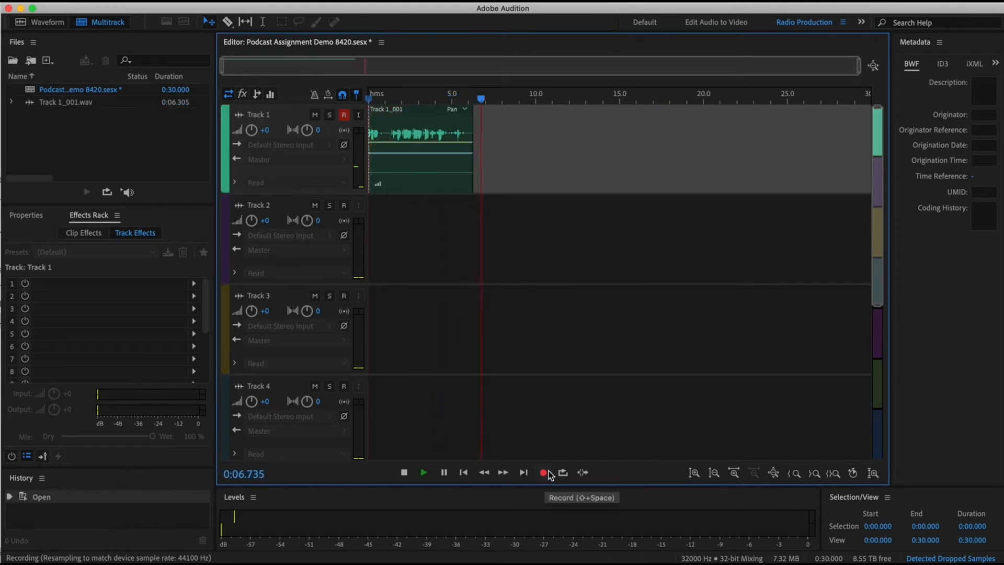
key("space")
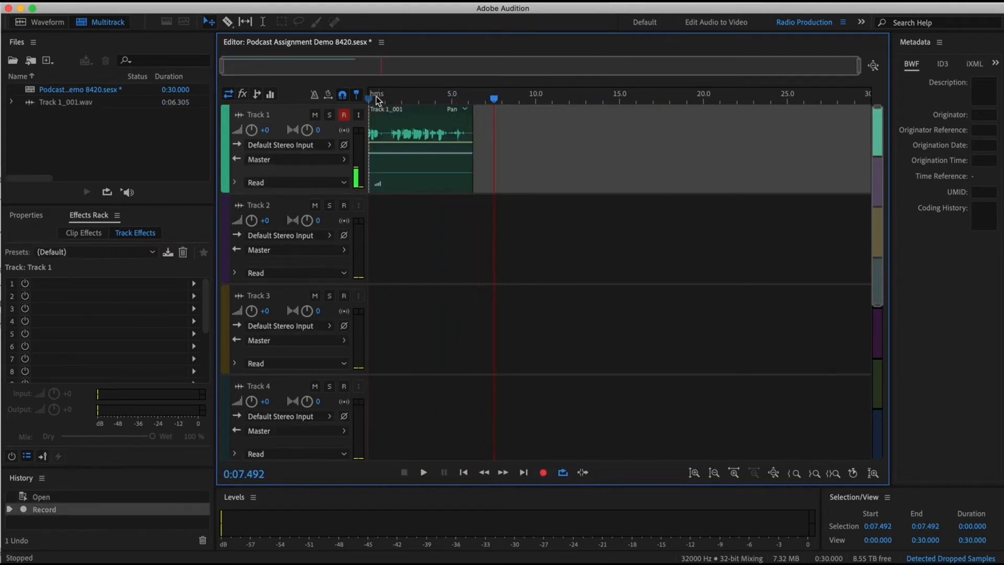
- Disarm Track 1 and try to record with no track armed
left_click(343, 115)
left_click(543, 472)
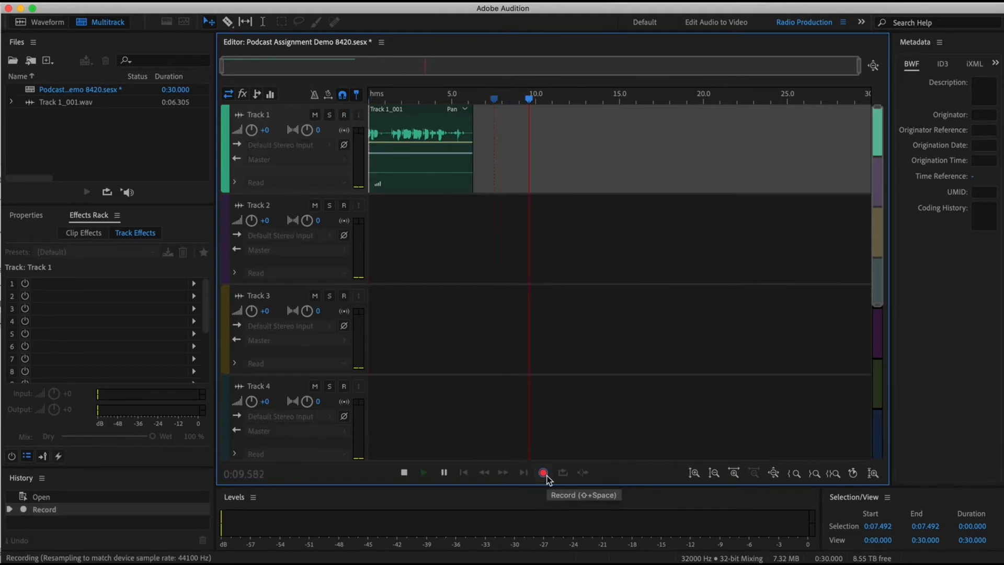
left_click(543, 472)
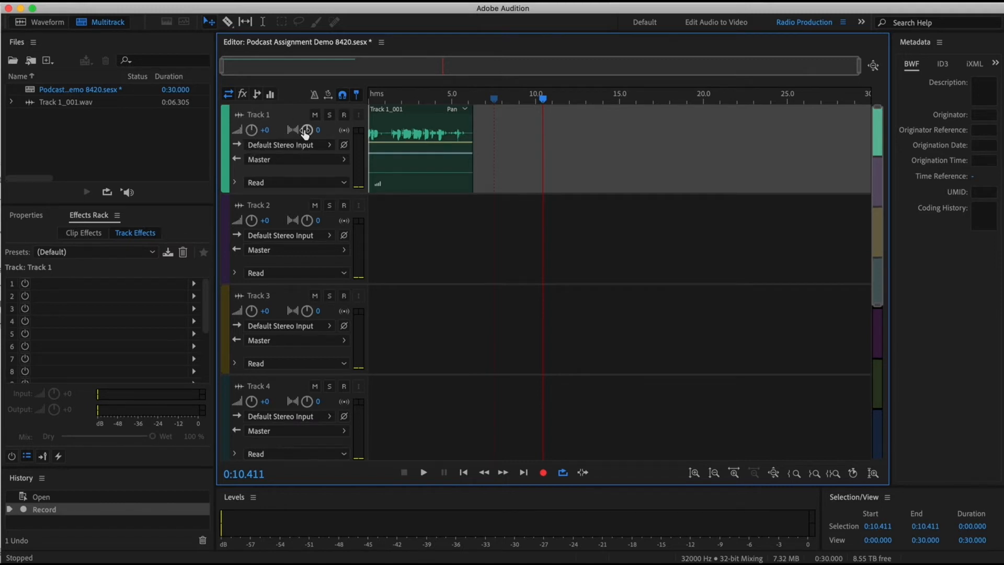
- Adjust Track 1's stereo pan and reset it to 0
mouse_move(308, 133)
mouse_move(308, 134)
left_mouse_down()
mouse_move(272, 130)
mouse_move(334, 122)
mouse_move(303, 122)
left_mouse_up()
left_click(327, 131)
type("0")
key("Return")
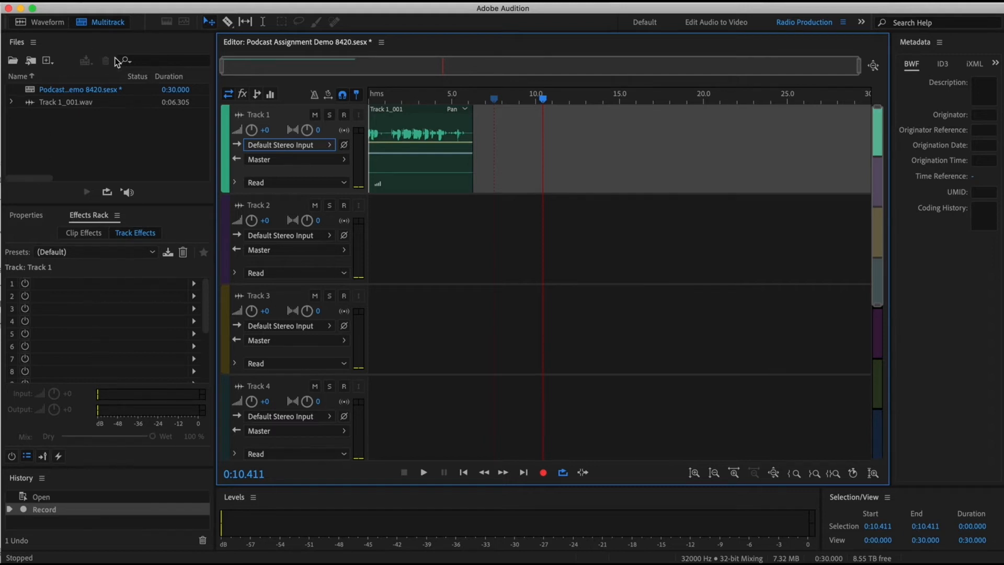
- Examine the recorded Track 1 clip's properties and the effect categories offered for the track's first effects slot
left_click(158, 185)
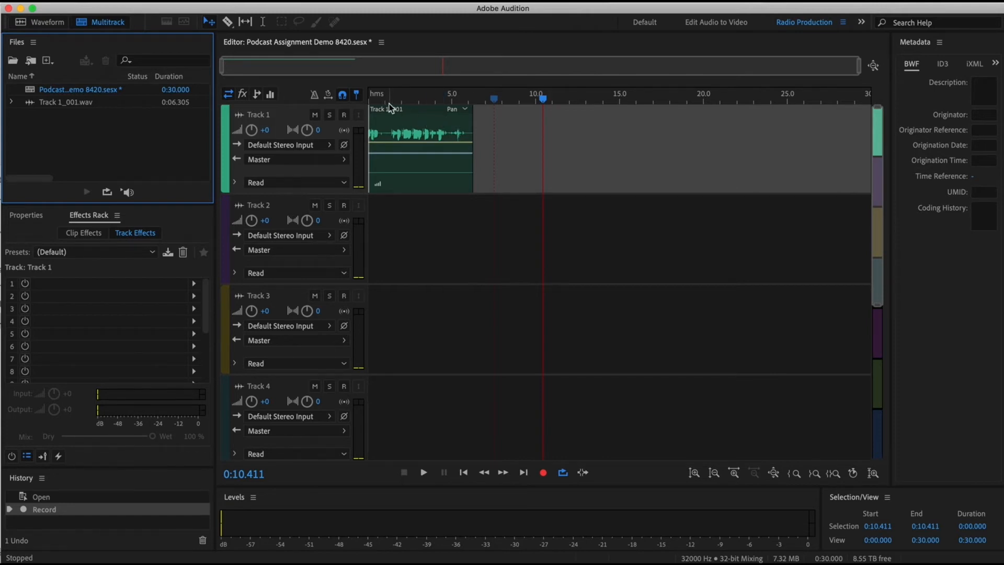
left_click(419, 112)
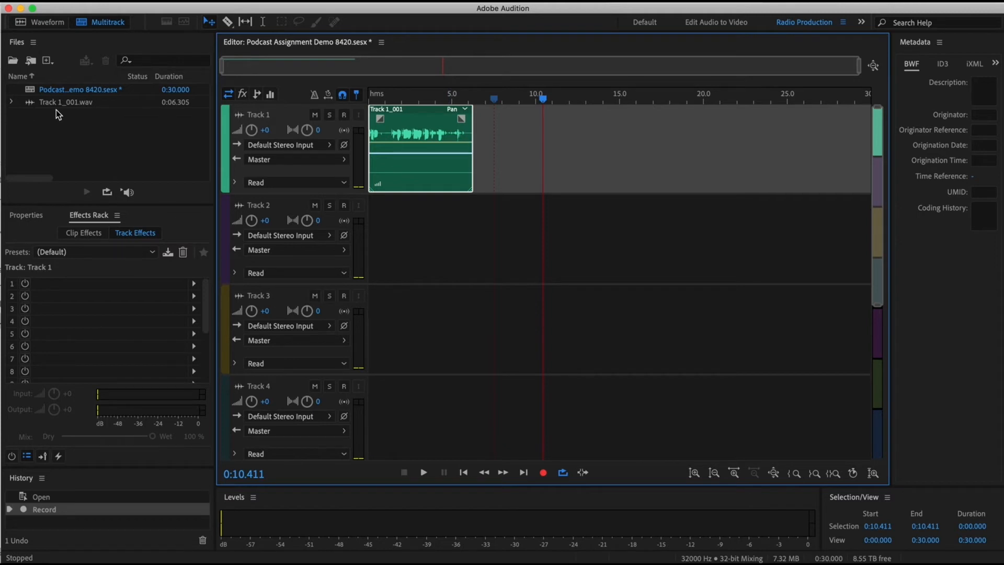
left_click(149, 215)
left_click(27, 216)
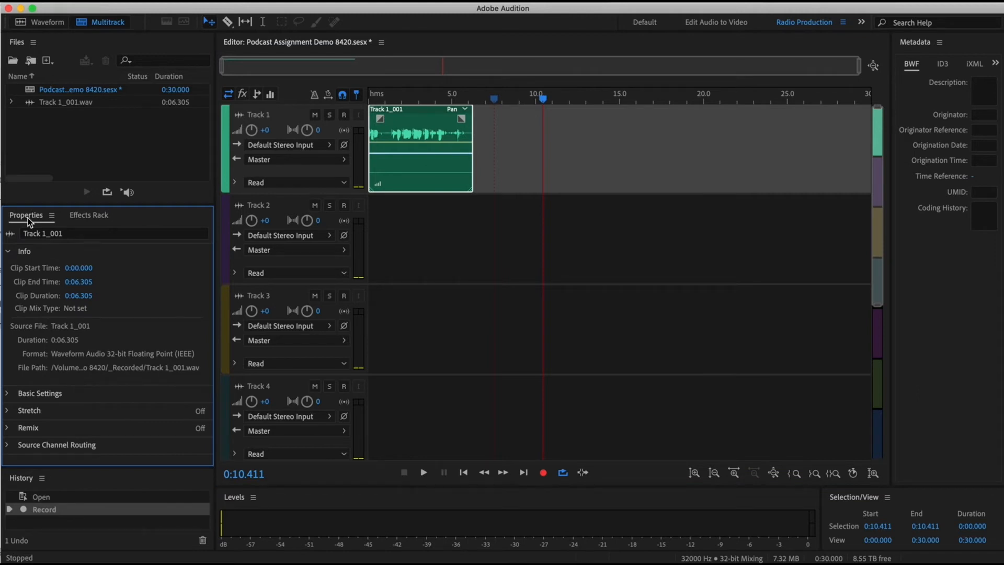
left_click(92, 215)
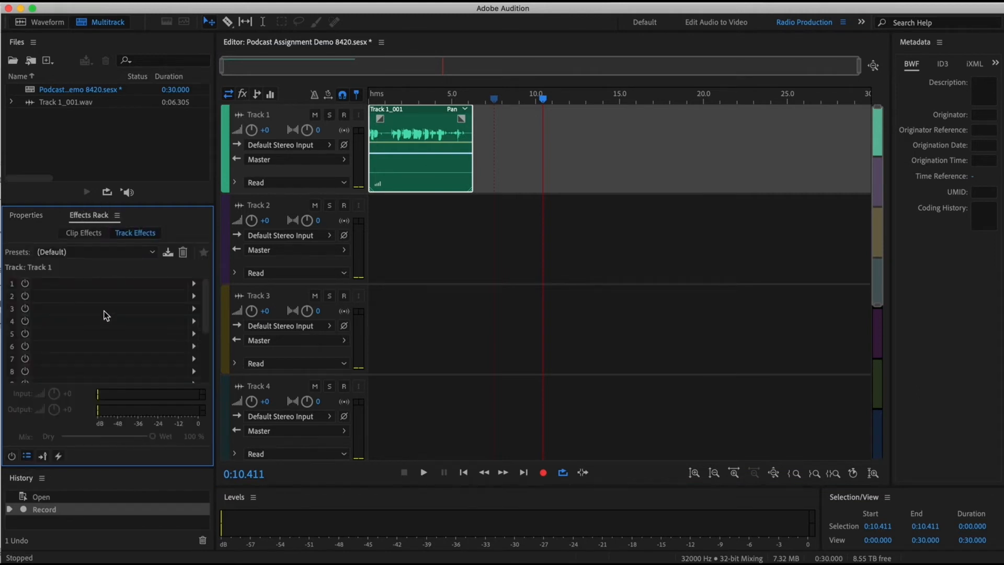
left_click(193, 284)
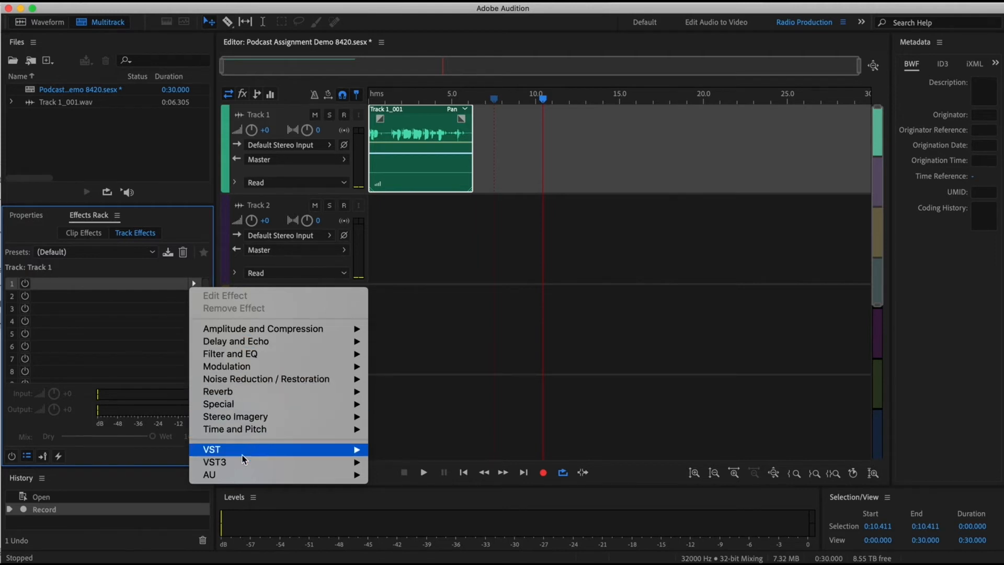
left_click(94, 284)
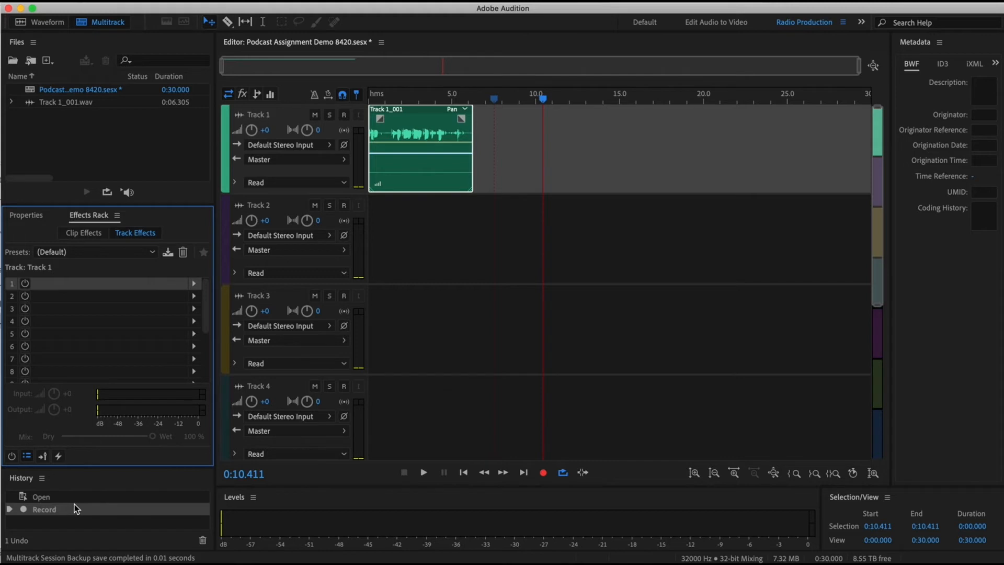
- Delete the recorded test clip from Track 1
left_click(446, 118)
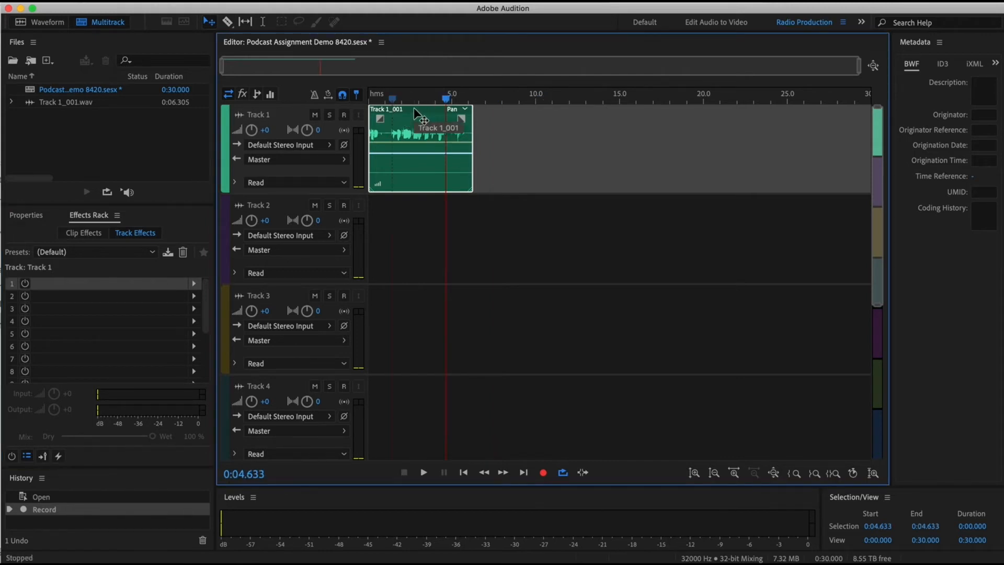
key("Delete")
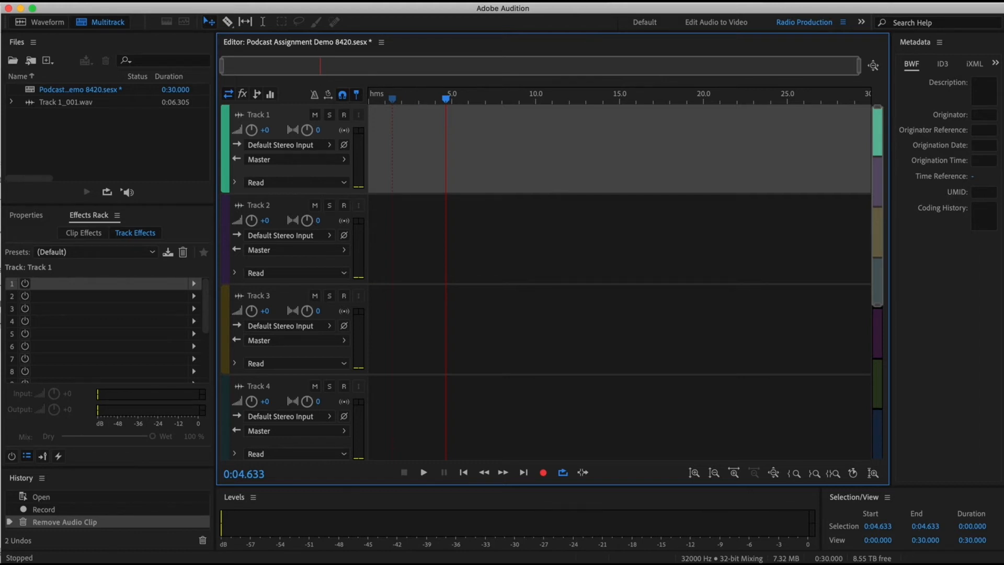
- Import Missed Connections 2013.mp3 from the raw files folder under Digital Storytelling > Podcast Assignment on G-DRIVE USB
left_click(2, 0)
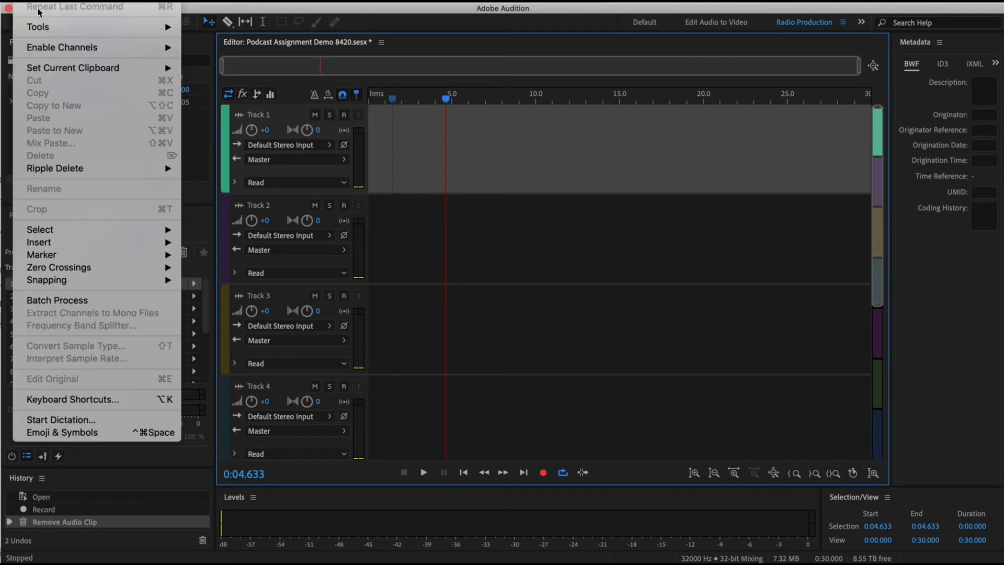
mouse_move(38, 191)
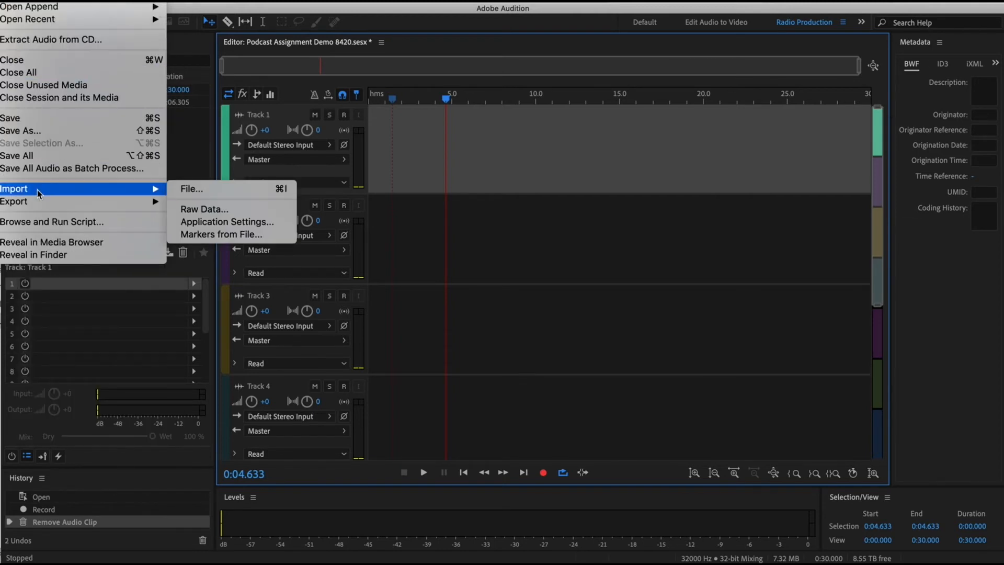
left_click(192, 191)
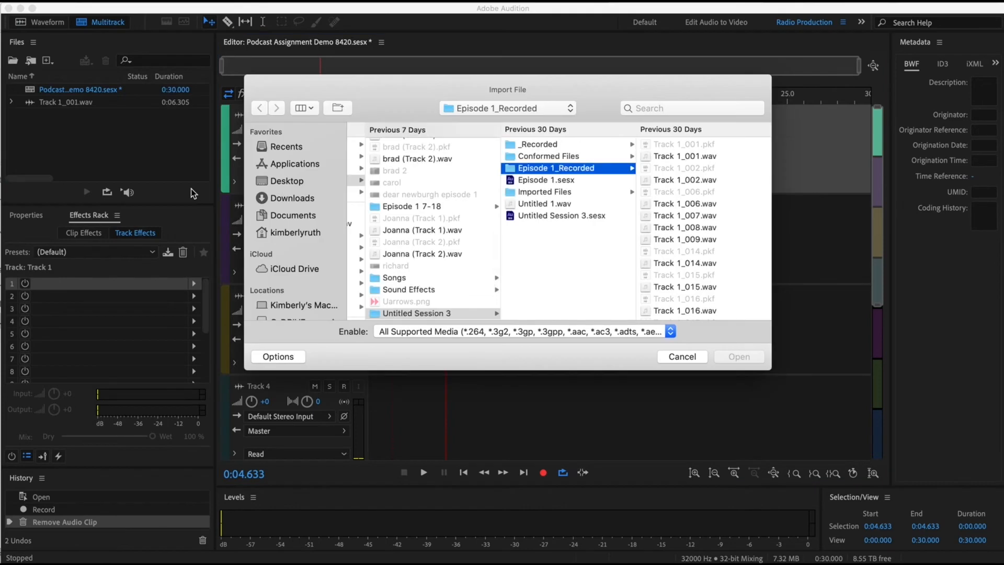
scroll(293, 305, "down", 2)
scroll(292, 307, "down", 5)
left_click(279, 271)
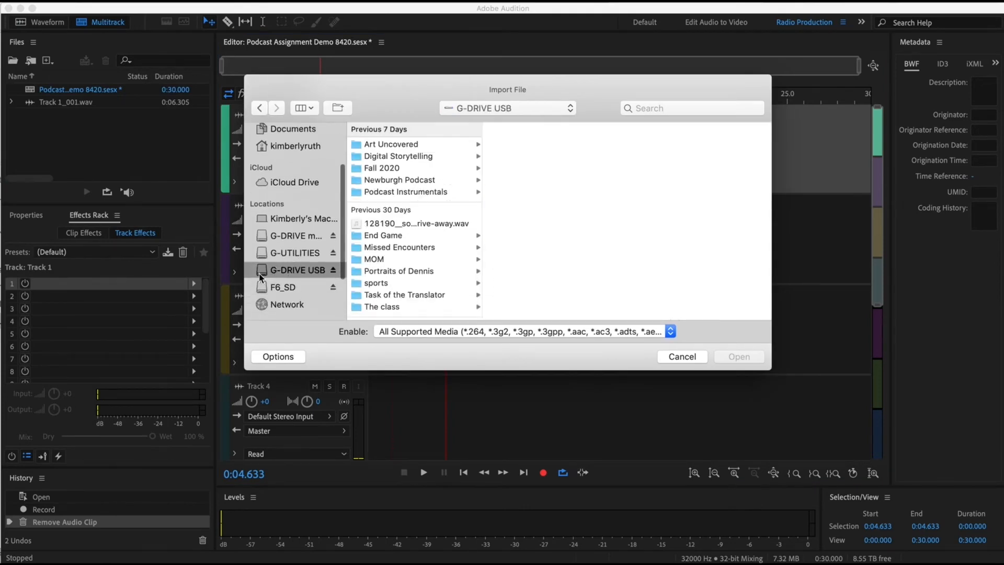
left_click(431, 157)
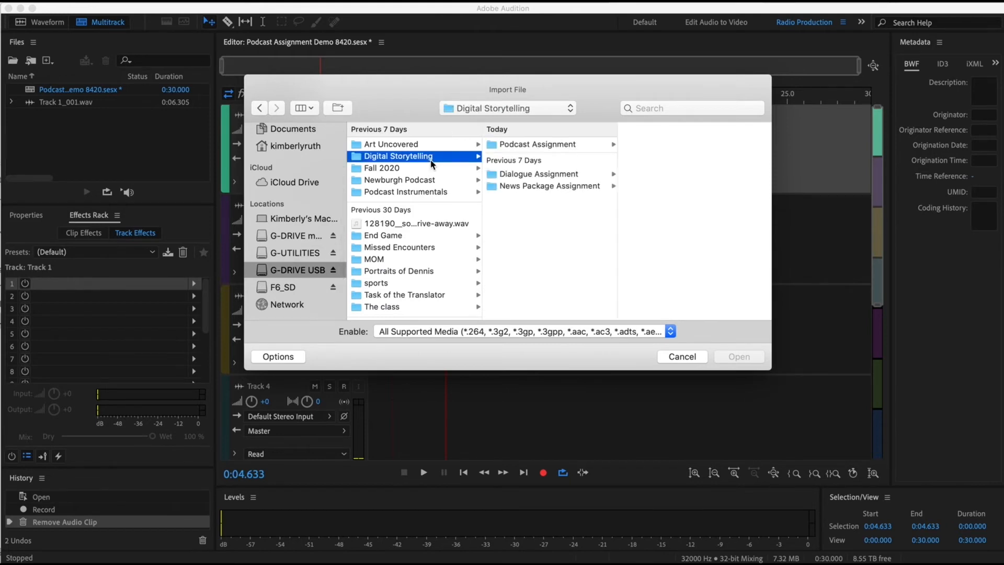
left_click(559, 146)
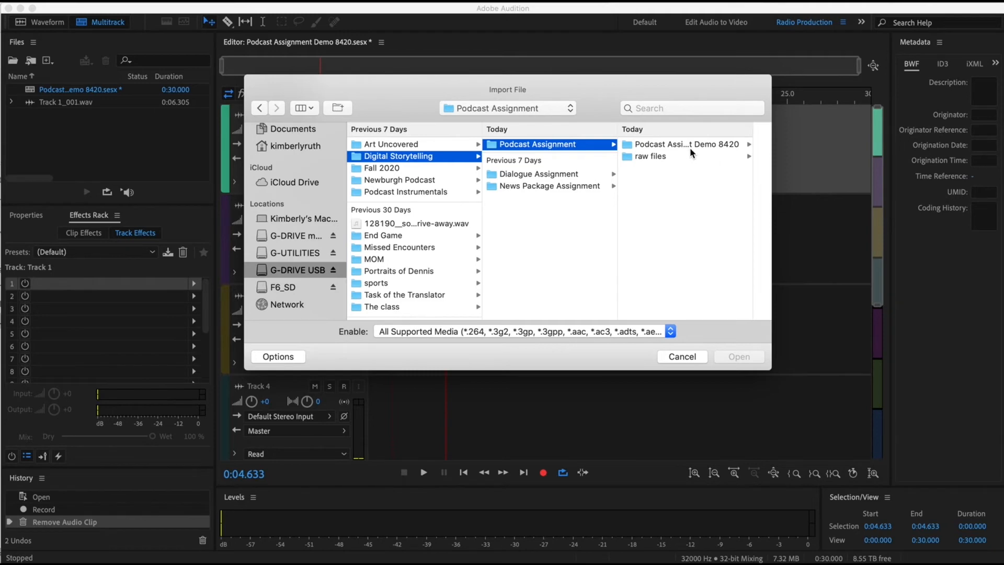
left_click(653, 157)
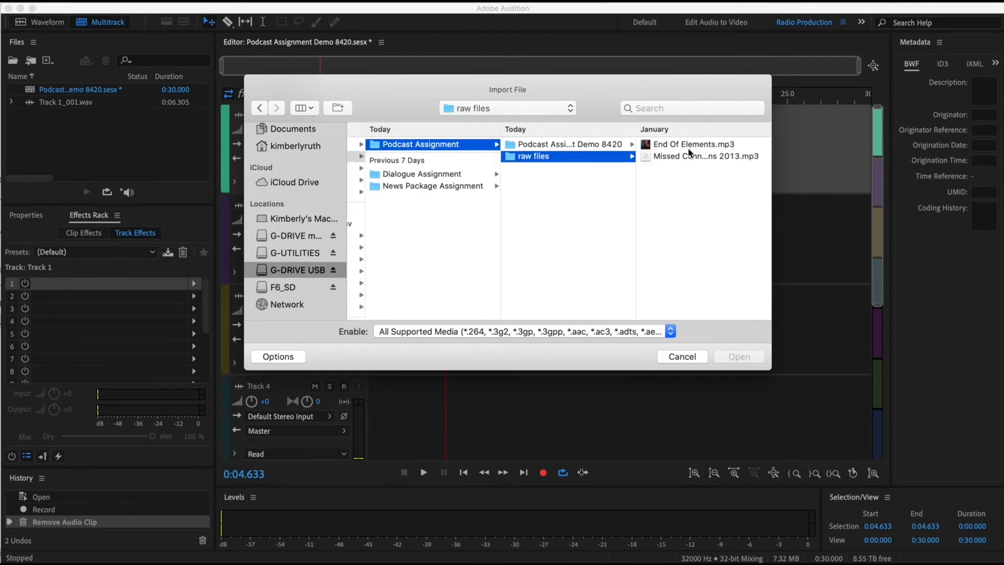
left_click(673, 158)
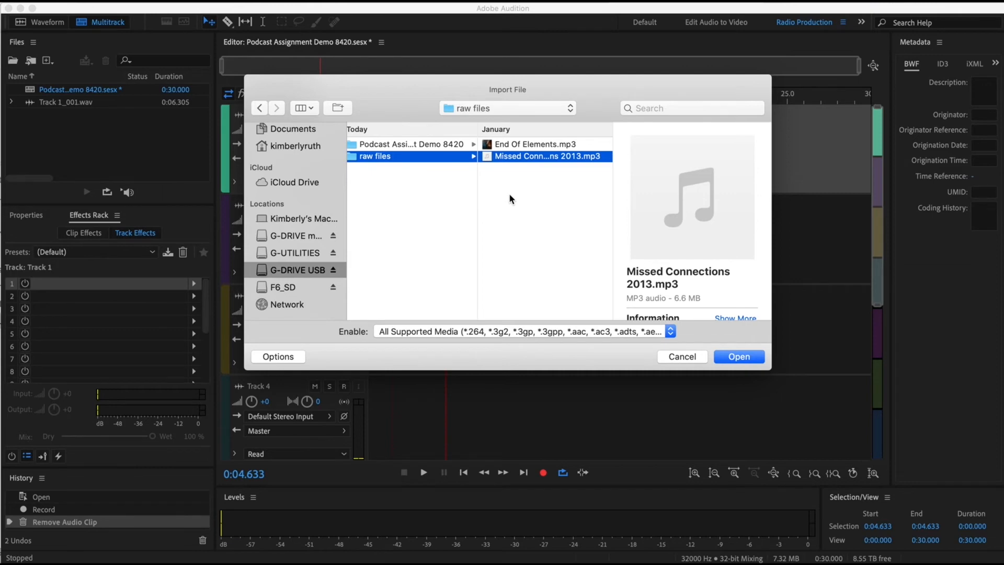
left_click(487, 160)
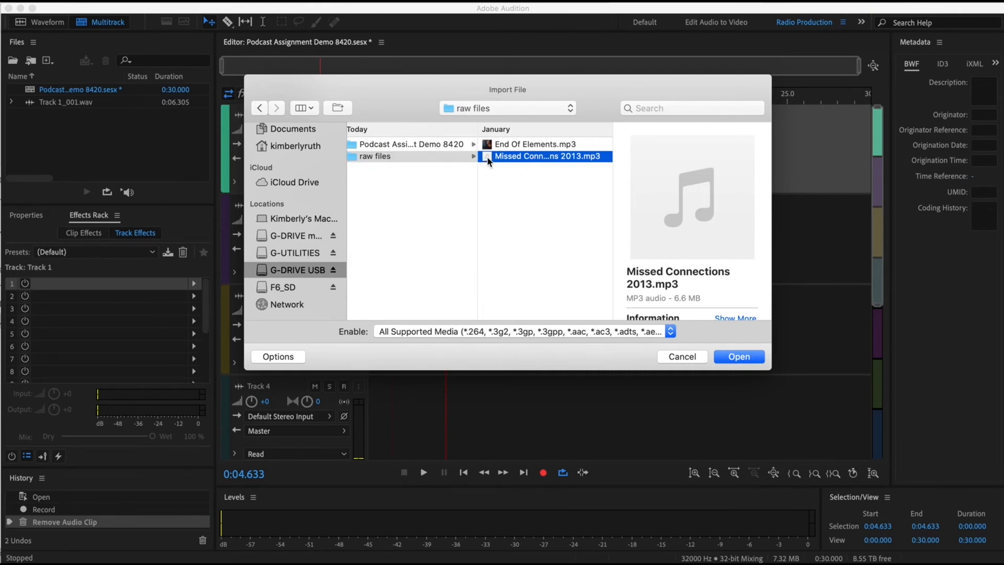
left_click(737, 356)
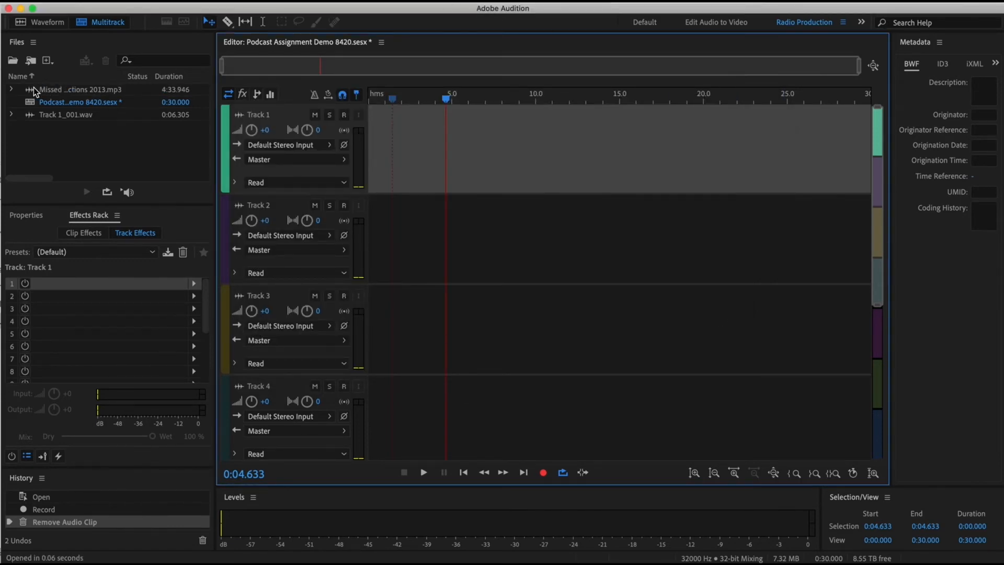
- Place Missed Connections 2013.mp3 at the start of Track 1, accepting a copy conformed to the session's sample rate
left_click(33, 87)
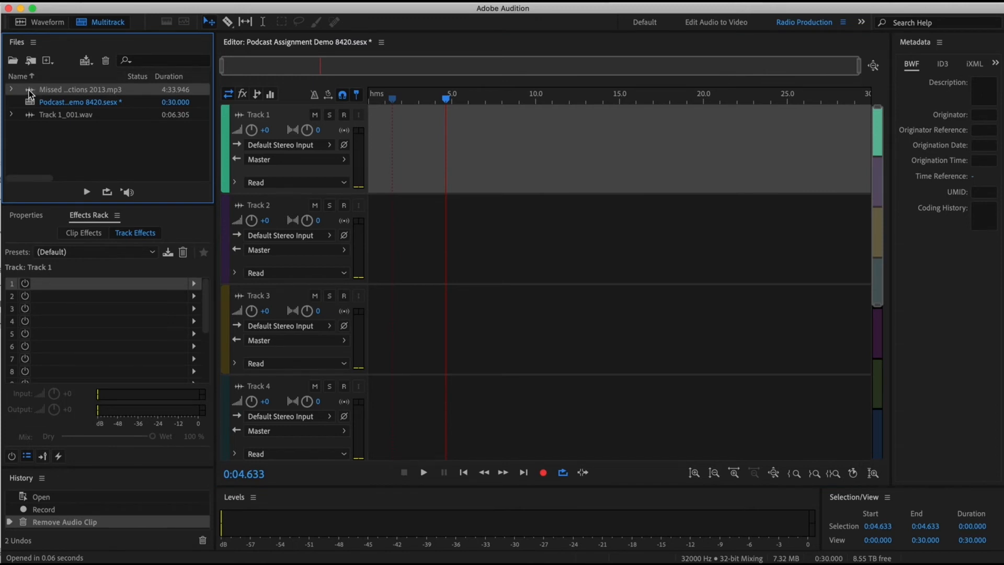
left_click_drag(30, 93, 369, 155)
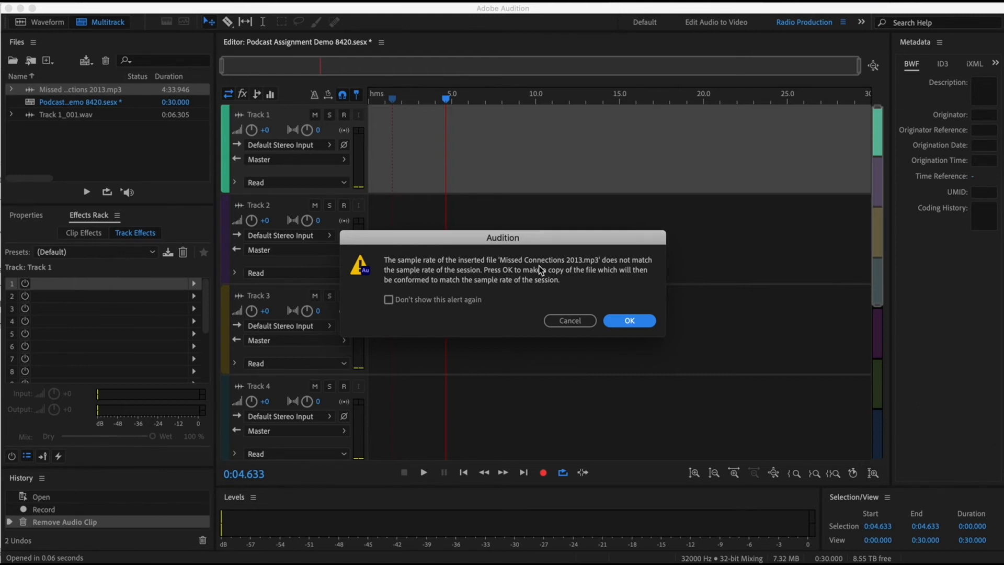
left_click(630, 321)
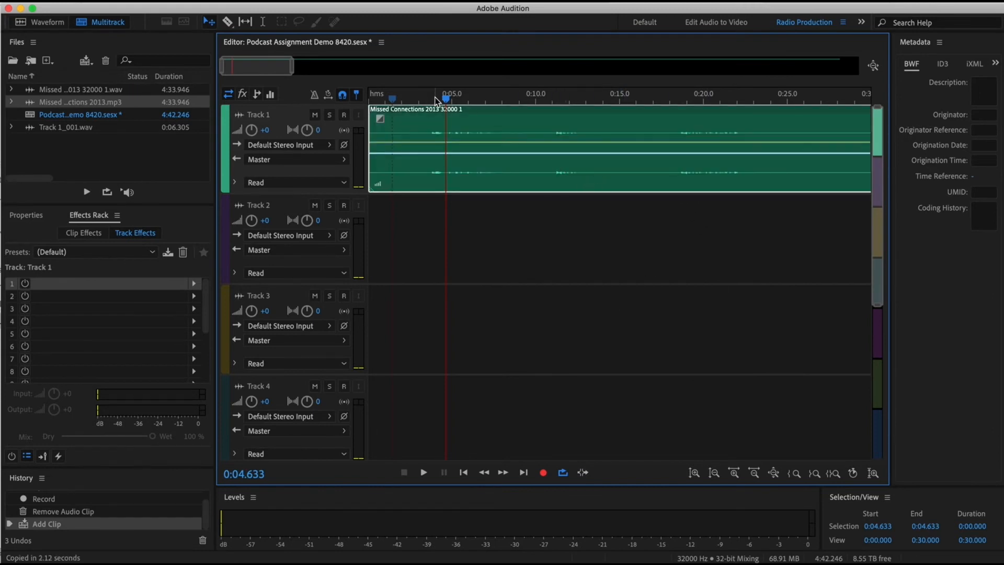
- Play the Track 1 clip from about 3.7 seconds to check its level, and stop after a few seconds
left_click_drag(445, 98, 429, 98)
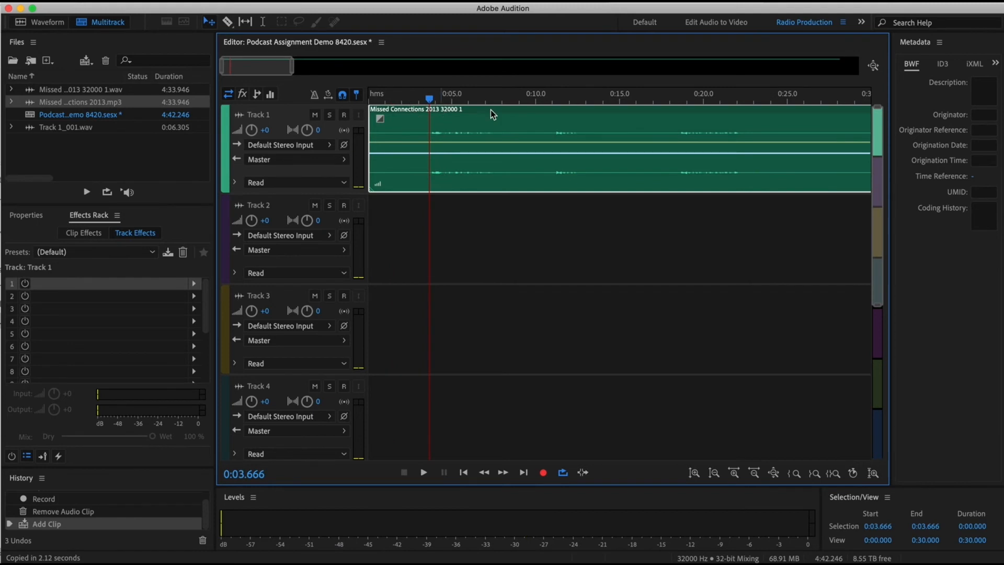
key("space")
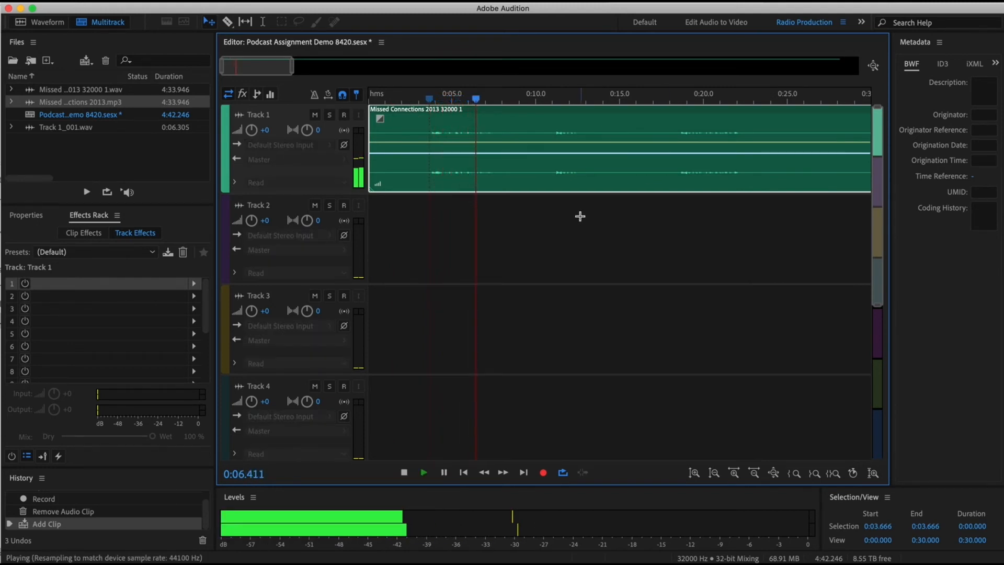
key("space")
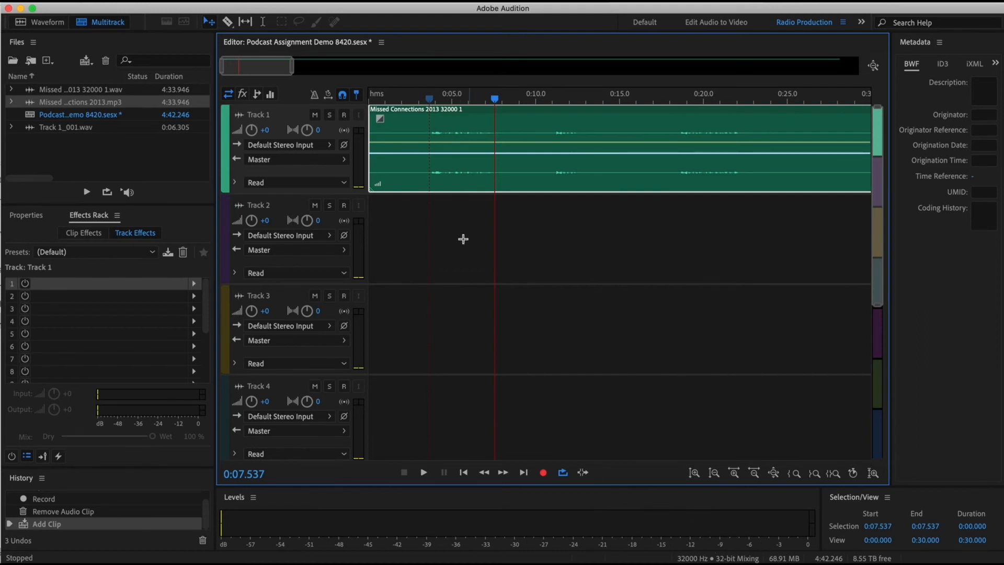
- Raise Track 1's volume to +2.4 dB and replay the clip from about 3.7 seconds
left_click_drag(422, 152, 423, 153)
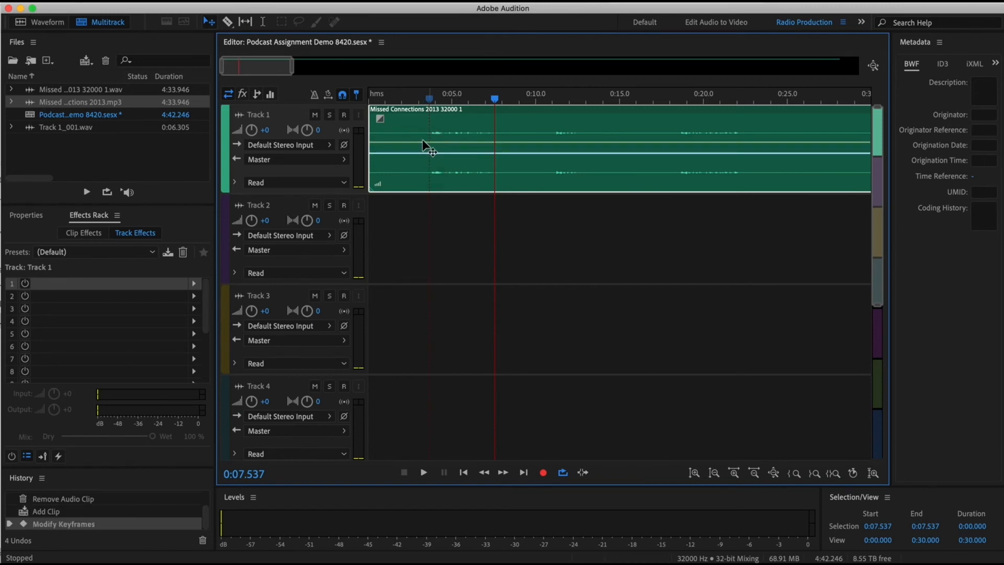
mouse_move(252, 130)
left_mouse_down()
mouse_move(280, 133)
mouse_move(266, 131)
left_mouse_up()
left_click(429, 96)
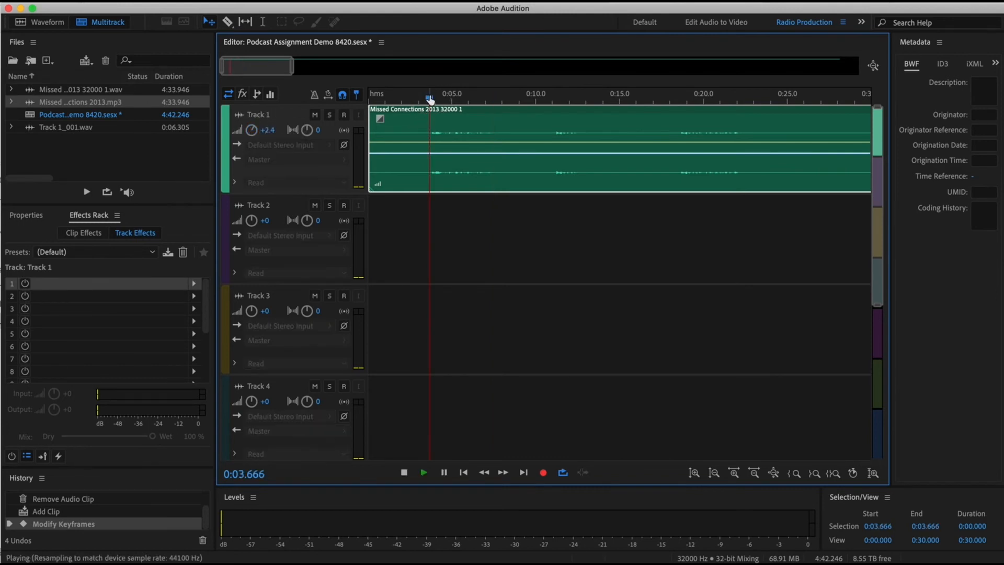
key("space")
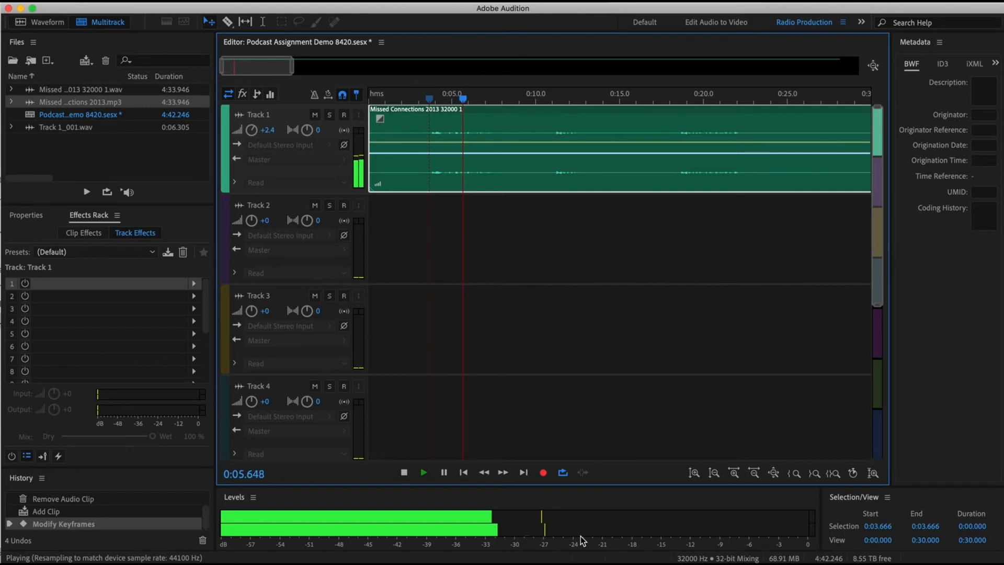
key("space")
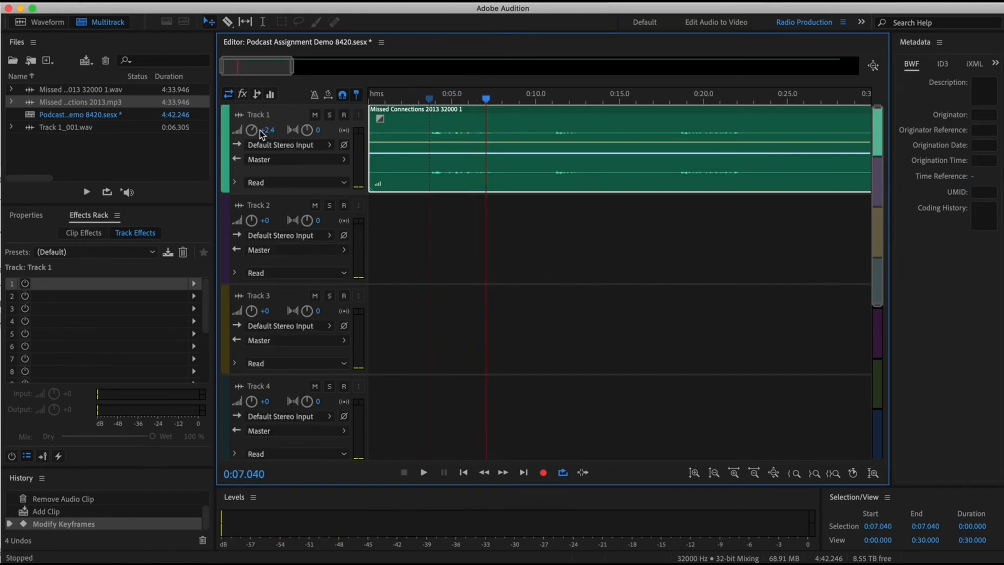
- Raise Track 1's volume to +15 dB and listen to the clip at the new level
left_click_drag(265, 130, 335, 131)
key("space")
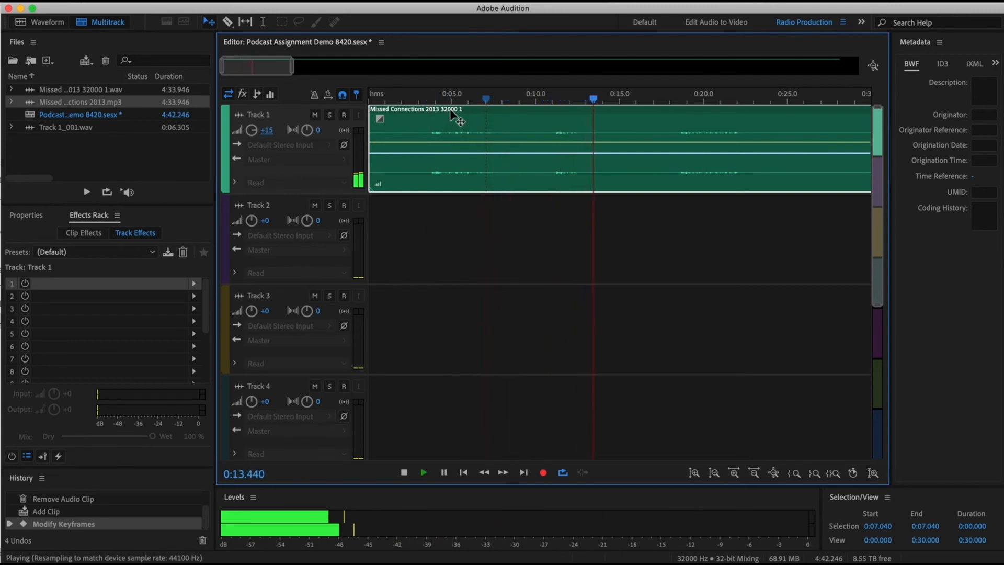
key("space")
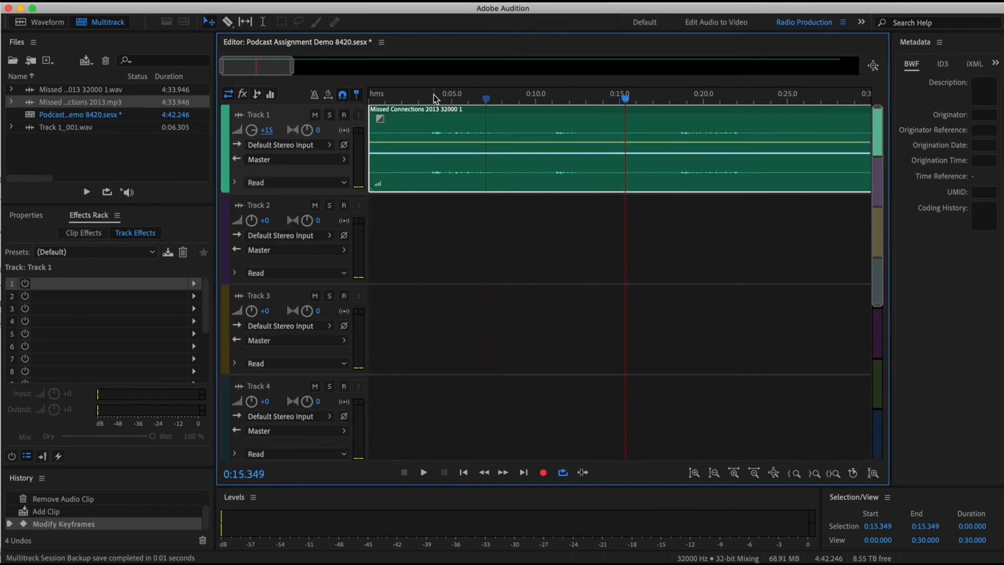
key("space")
left_click(430, 99)
key("space")
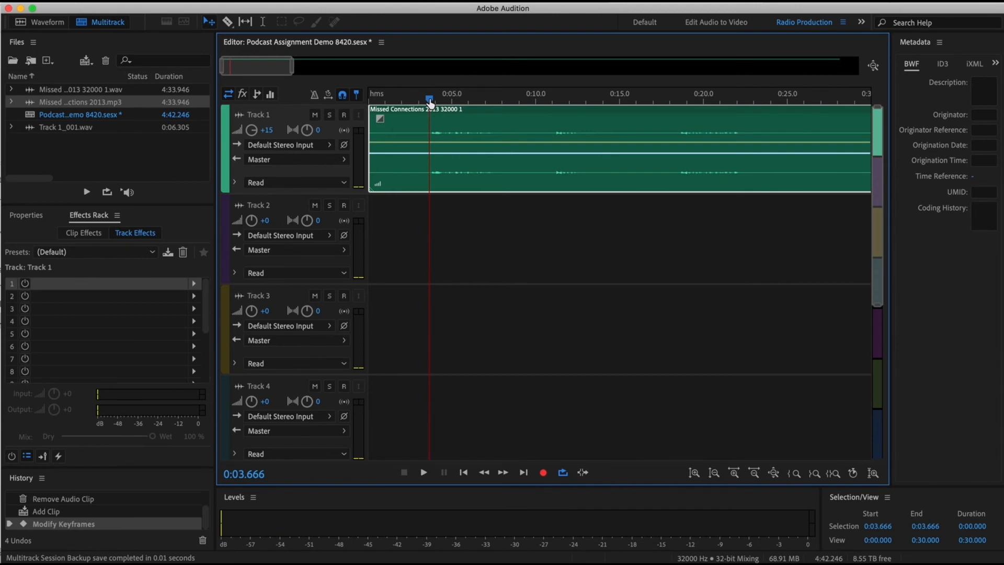
- Import End Of Elements.mp3 from the Podcast Assignment's raw files folder on G-DRIVE USB
left_click(7, 1)
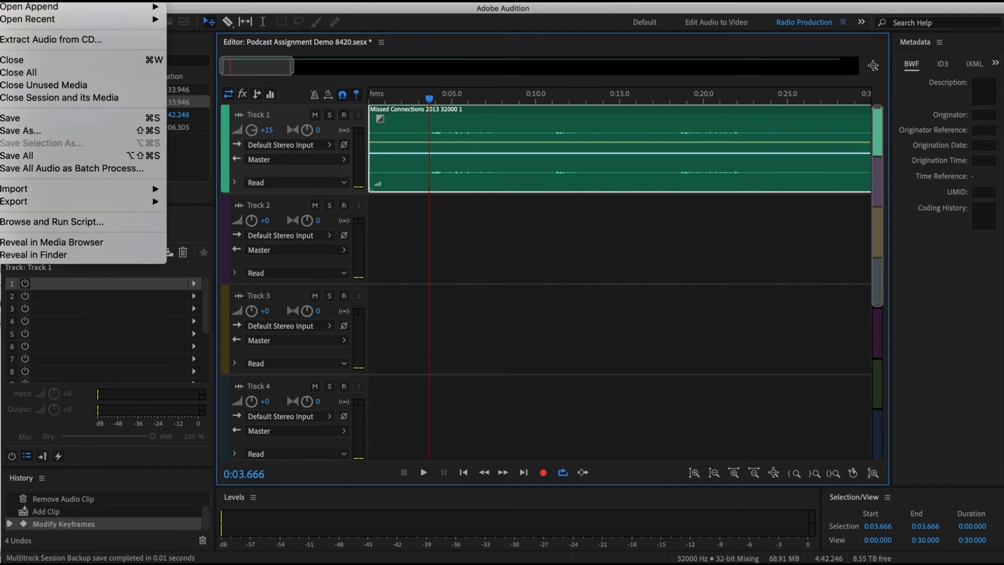
mouse_move(45, 191)
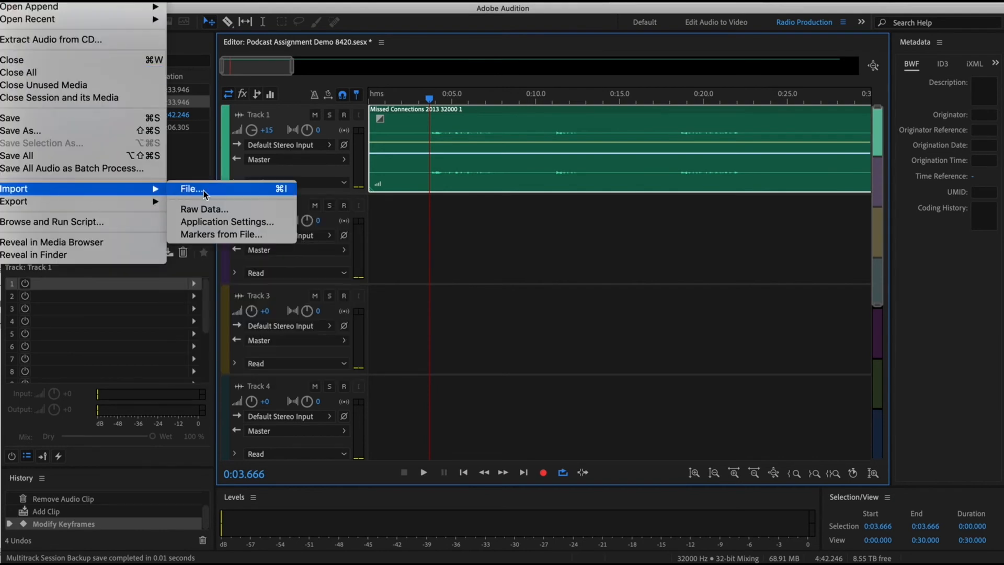
left_click(232, 195)
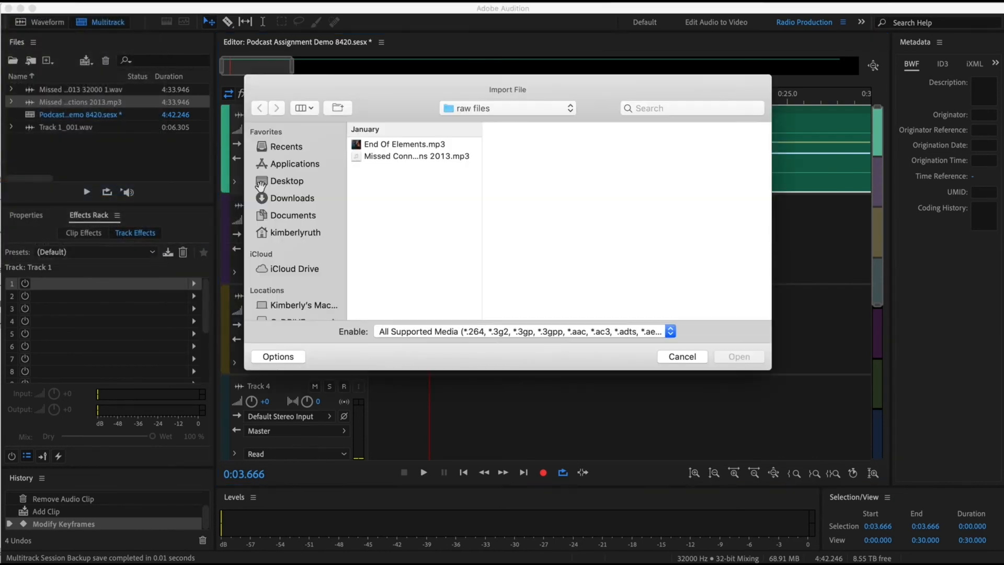
scroll(298, 285, "down", 3)
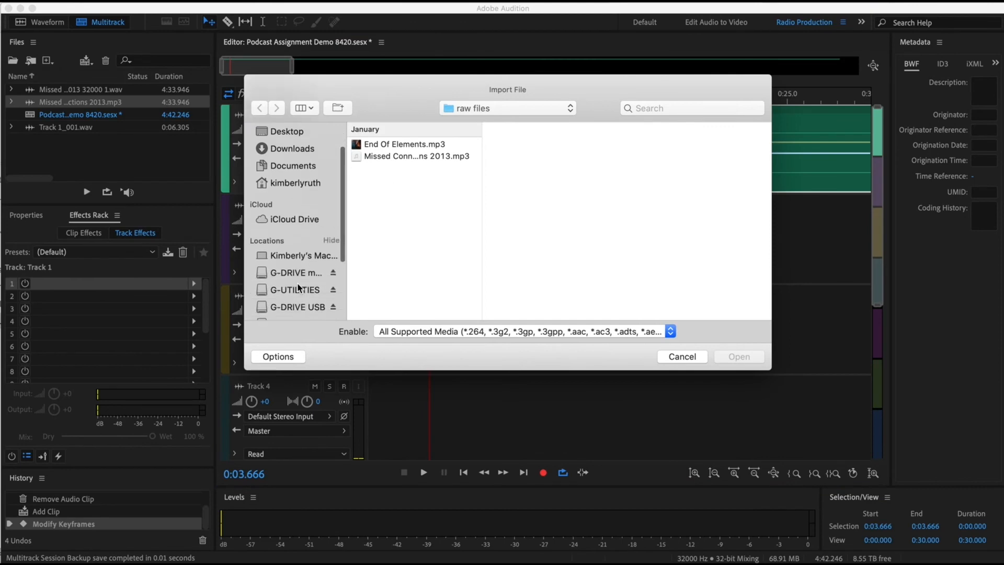
left_click(298, 299)
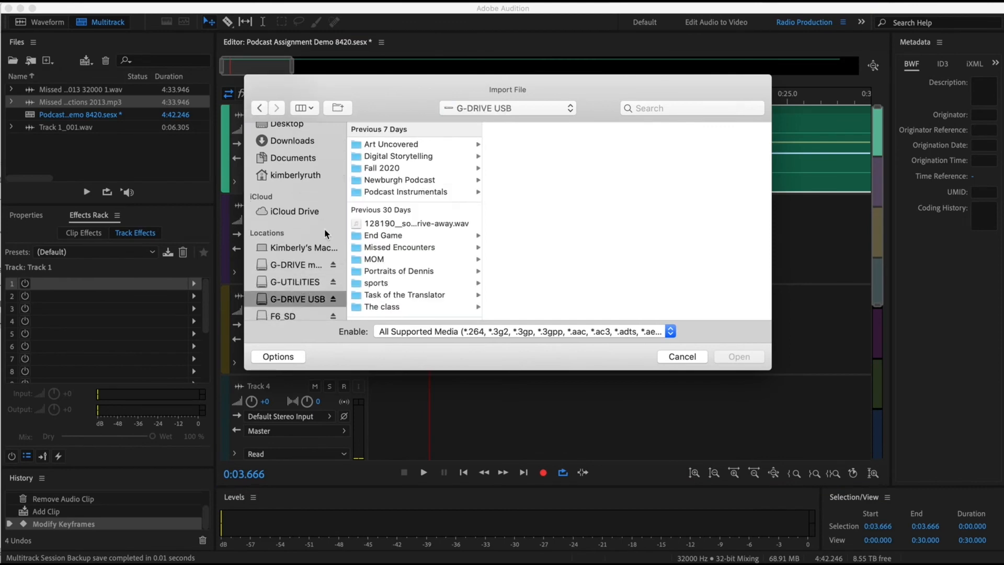
left_click(404, 158)
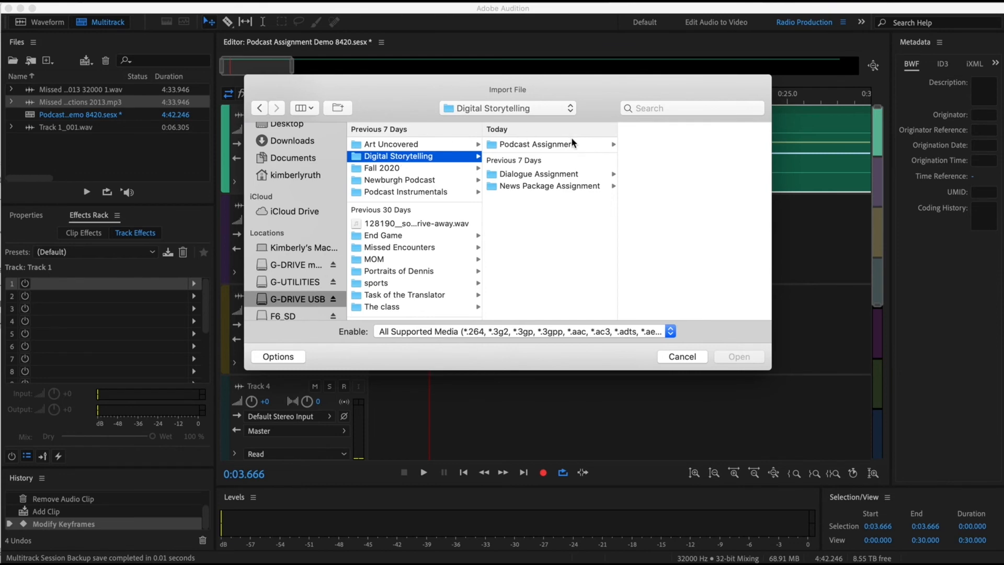
left_click(538, 144)
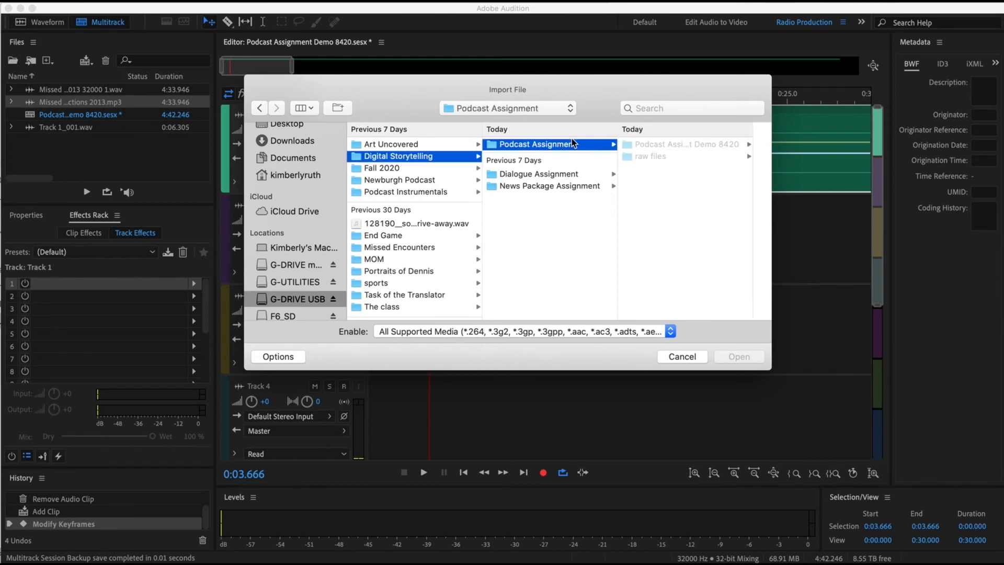
left_click(658, 157)
left_click(704, 145)
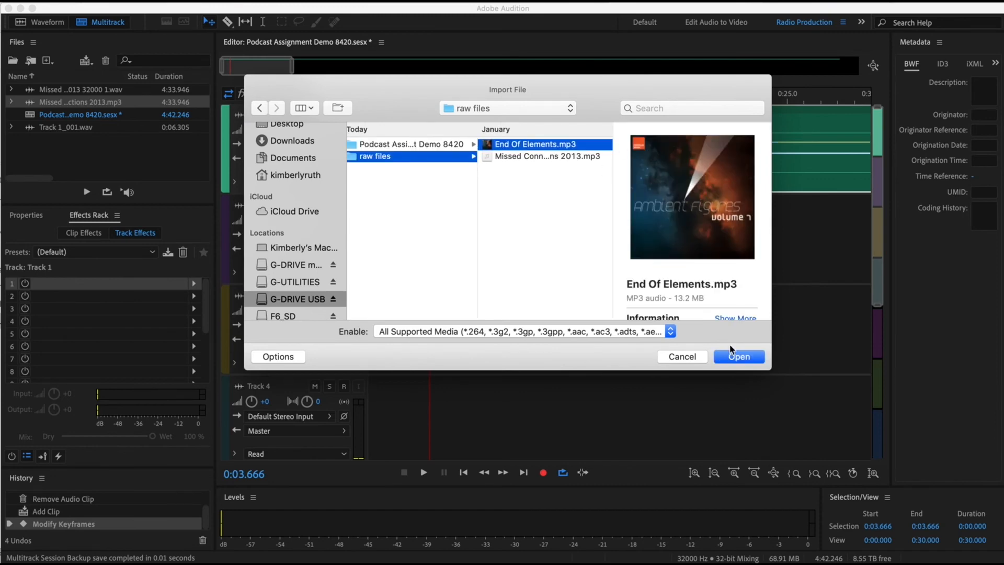
left_click(744, 356)
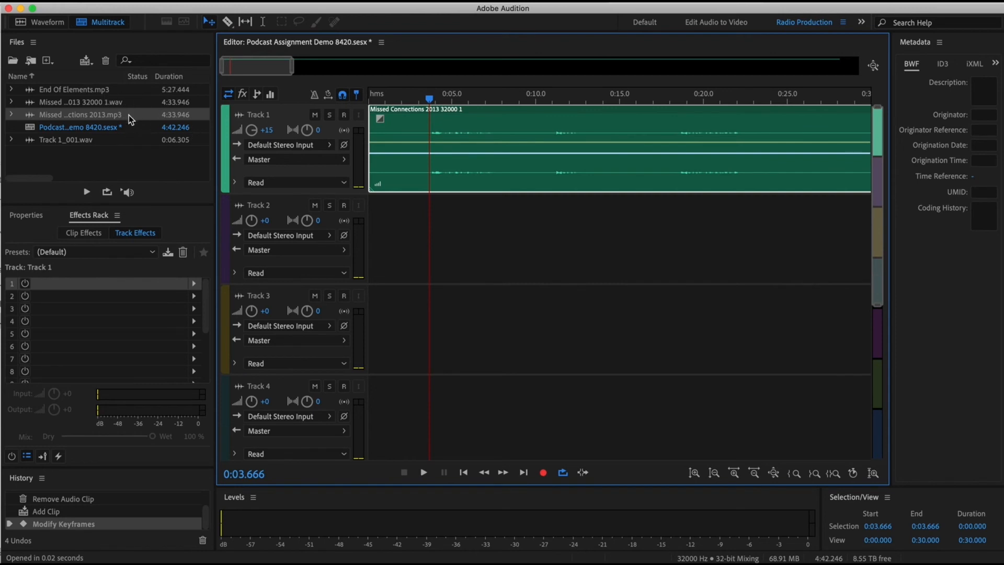
- Place End Of Elements.mp3 at the start of Track 2, accepting a copy conformed to the session's sample rate
left_click(31, 93)
left_click_drag(30, 92, 353, 243)
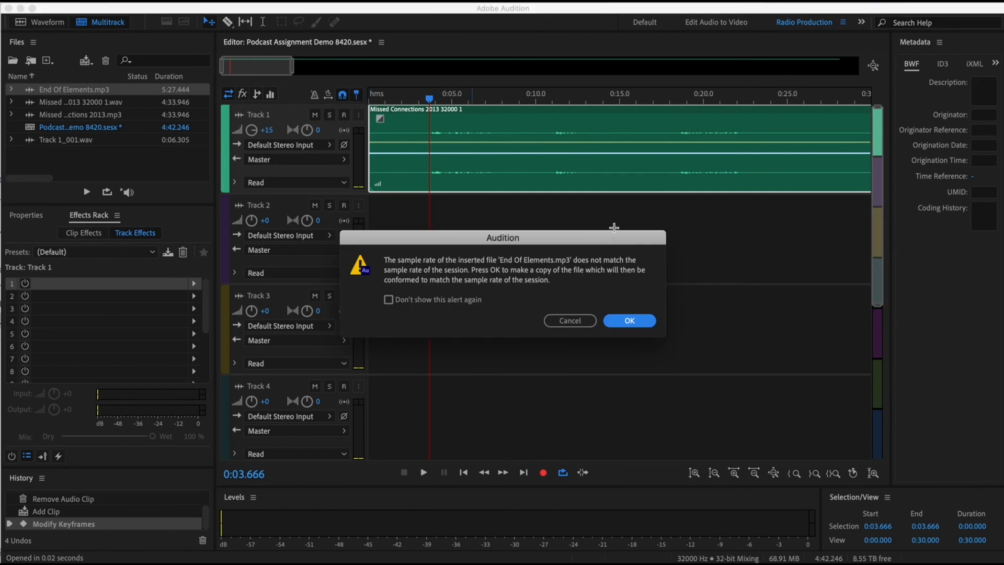
left_click(630, 321)
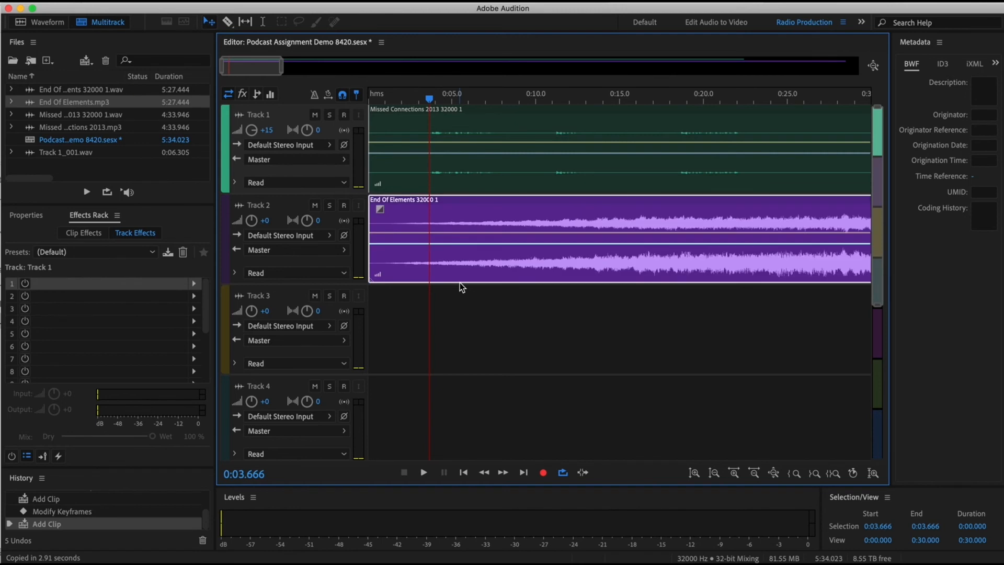
- Play both tracks together from about 10.9 seconds to compare the voice and music levels
scroll(617, 230, "right", 5)
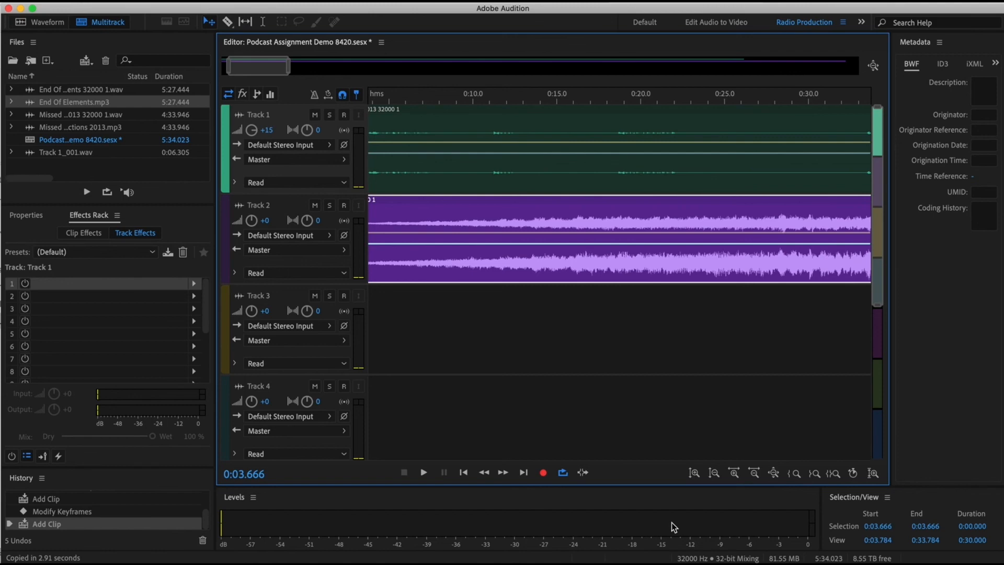
left_click(487, 99)
key("space")
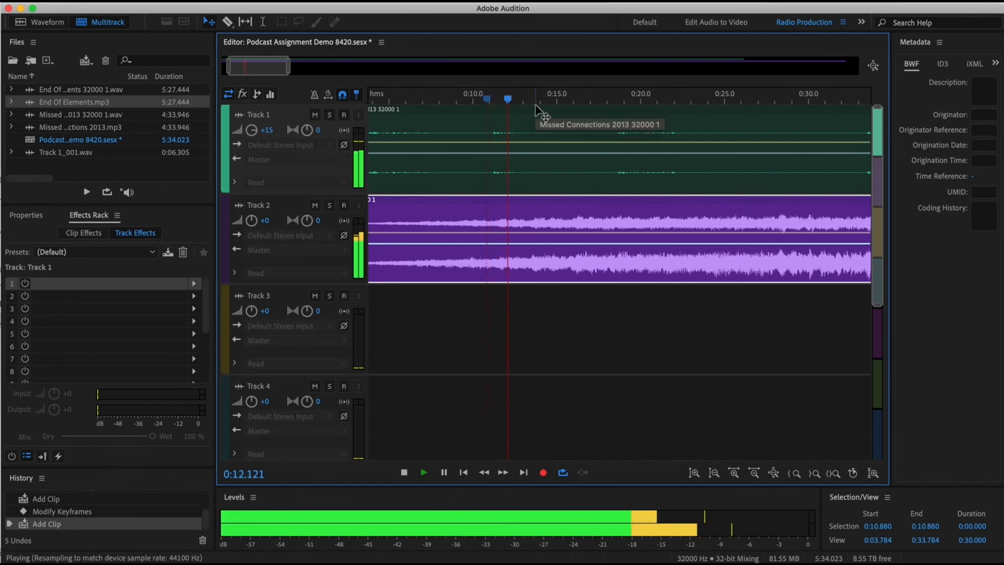
key("space")
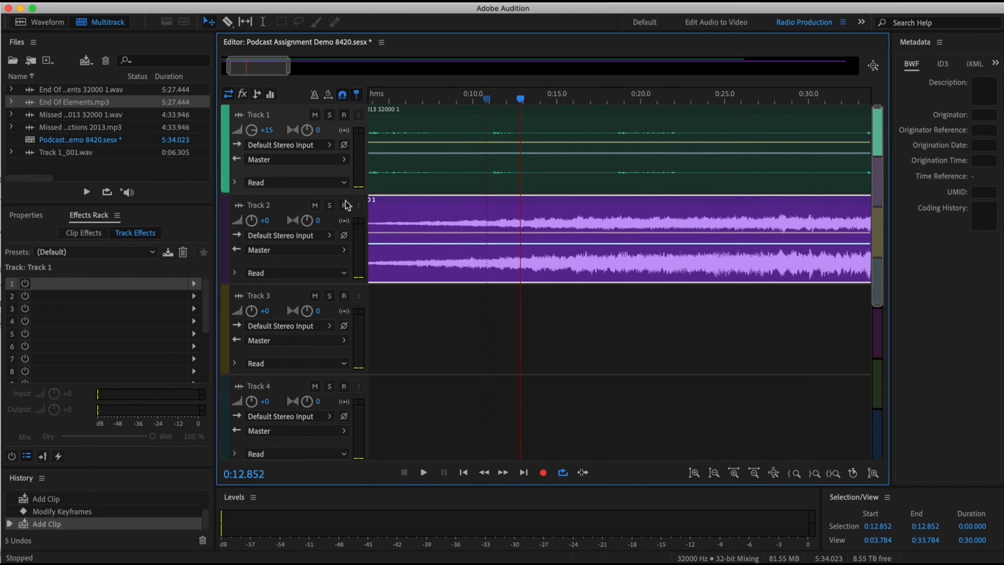
- Lower Track 2's music volume to -22.5 dB and play the mix from about 12 seconds
left_click_drag(251, 221, 201, 230)
left_click(505, 97)
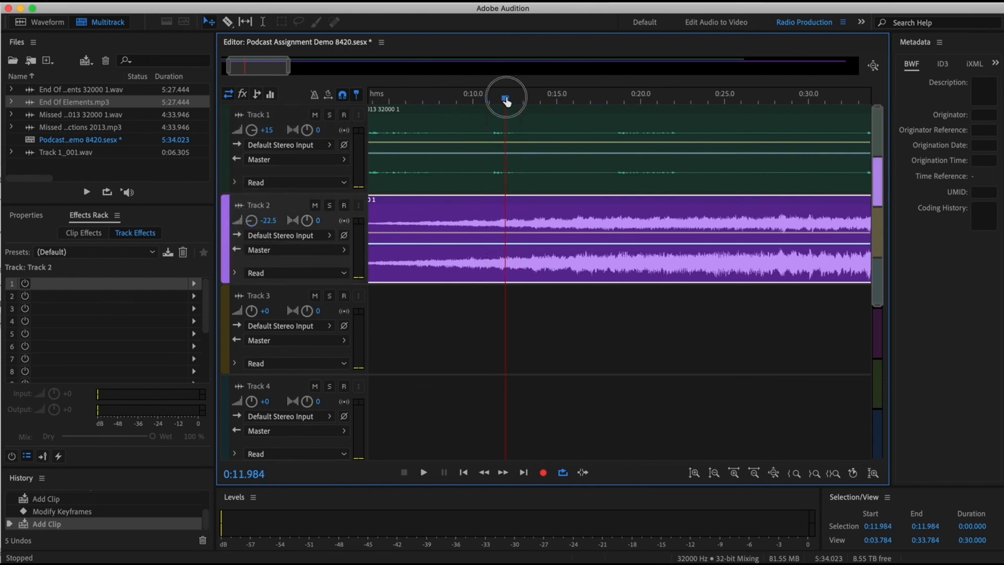
key("space")
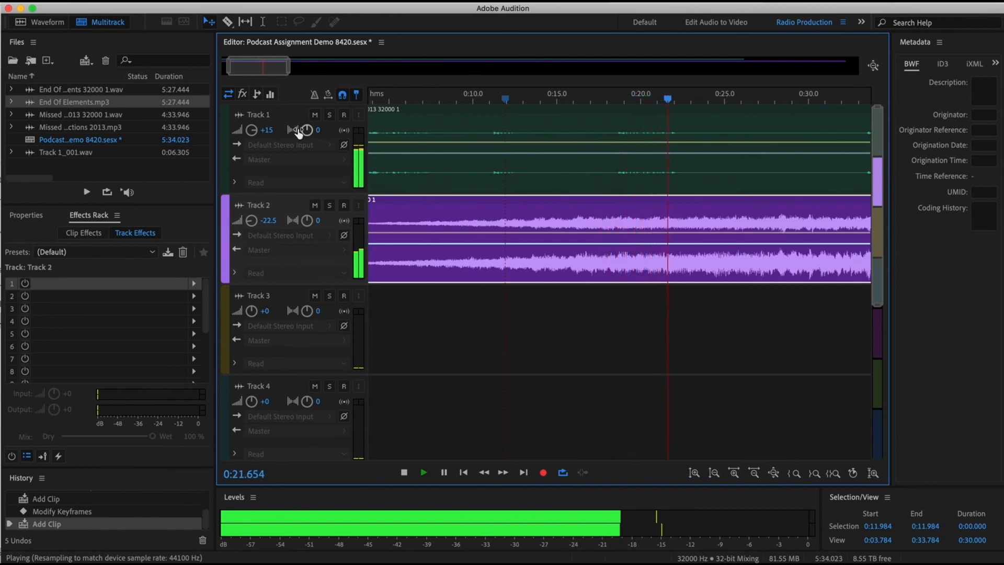
key("space")
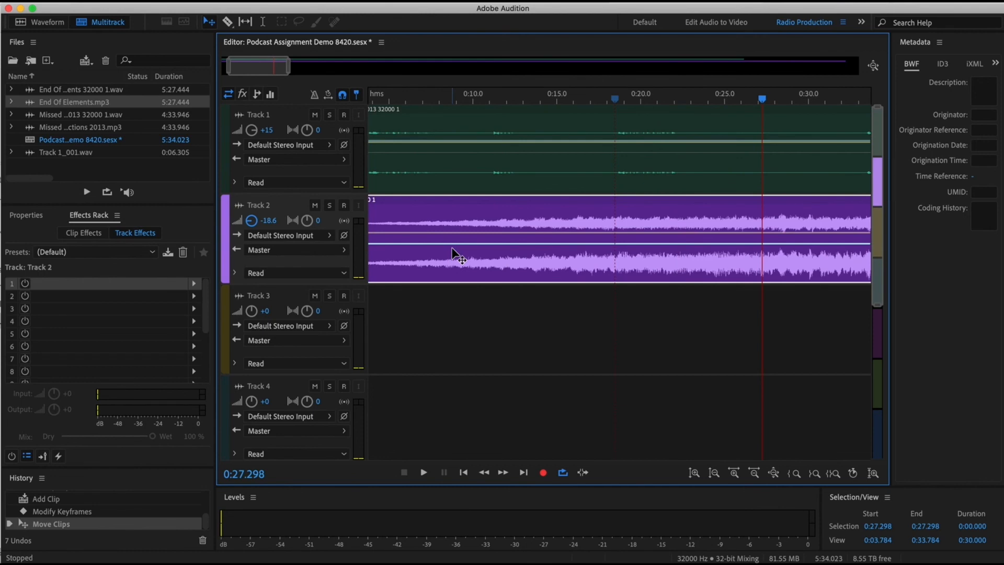